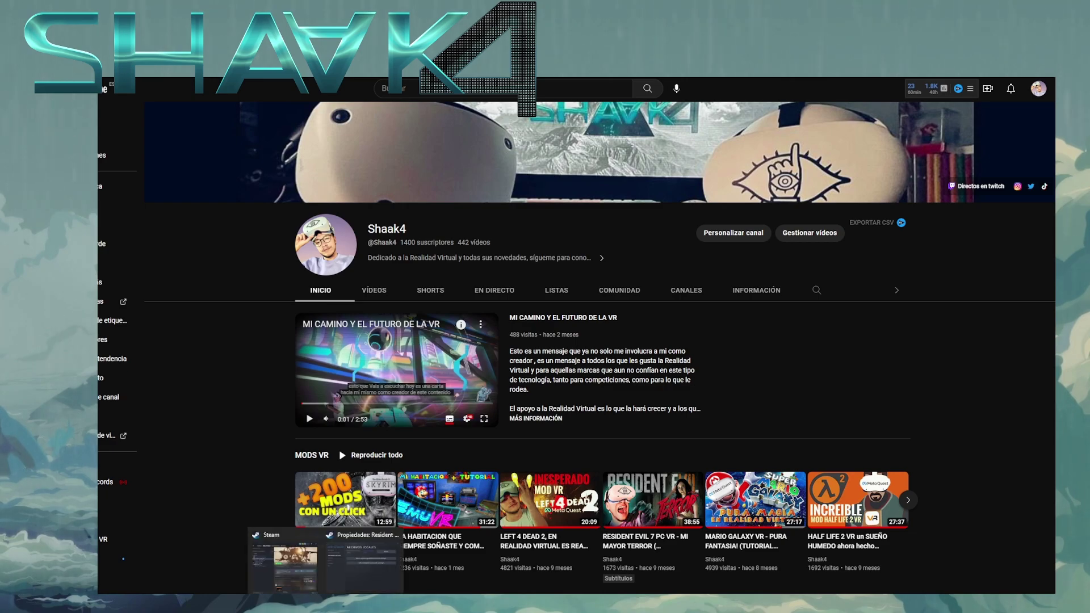
Step: In Steam, set the beta participation of Resident Evil 7 Biohazard to Ninguna and close the game's properties
{"action": "left_click", "coordinate": [298, 571]}
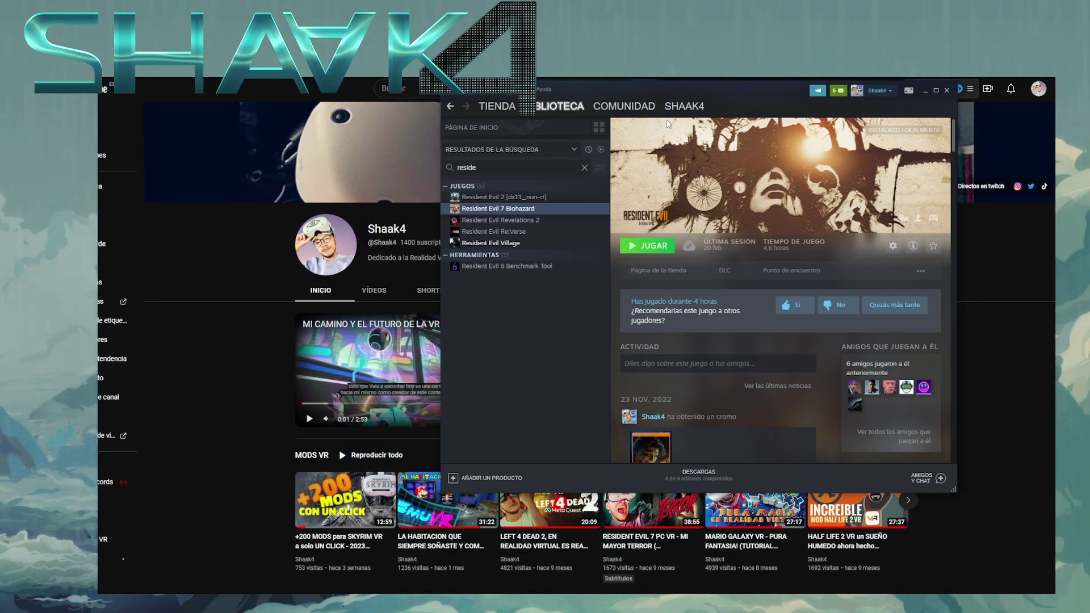
{"action": "left_click_drag", "start_coordinate": [652, 93], "coordinate": [358, 121]}
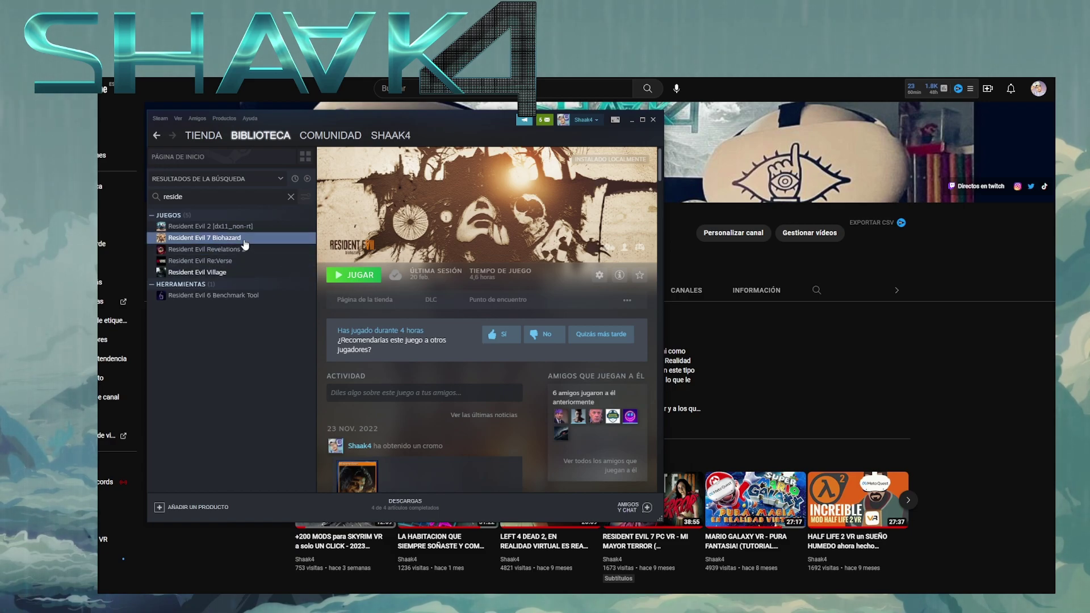
{"action": "right_click", "coordinate": [225, 239]}
{"action": "left_click", "coordinate": [236, 315]}
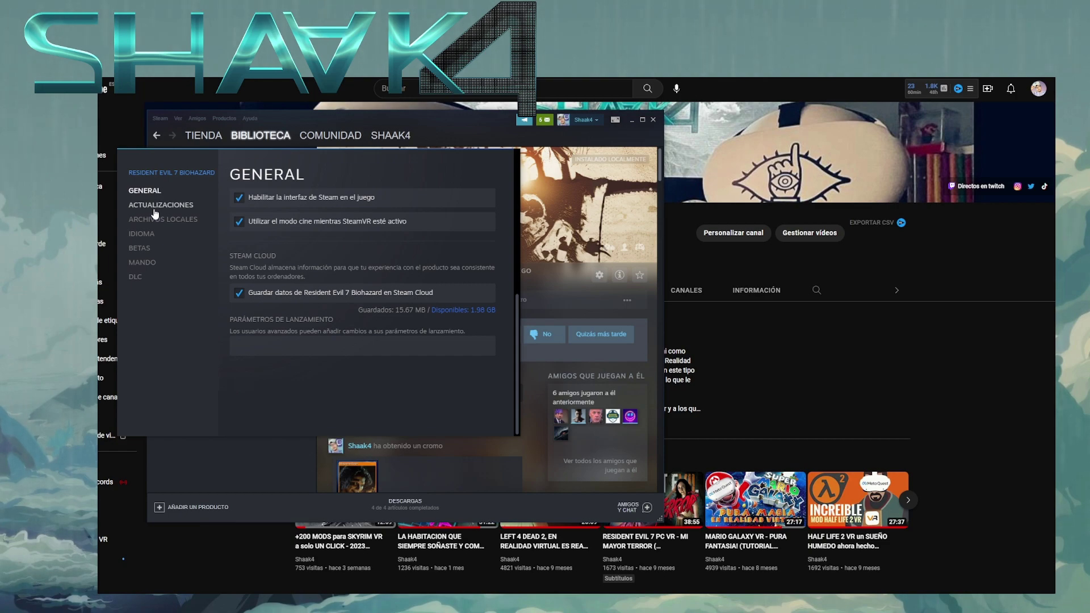
{"action": "left_click", "coordinate": [144, 251]}
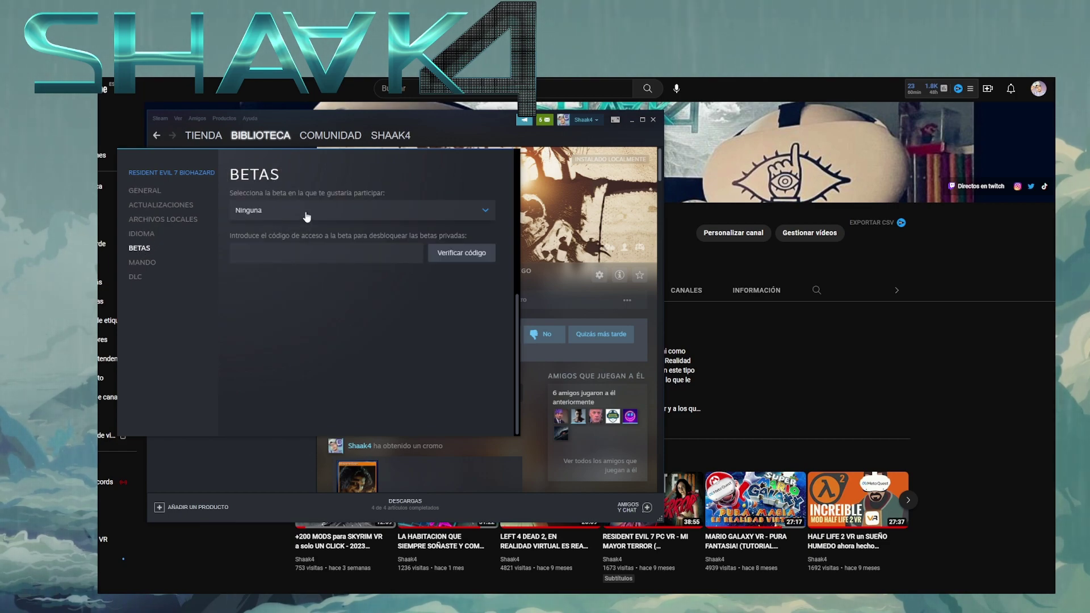
{"action": "left_click", "coordinate": [428, 214]}
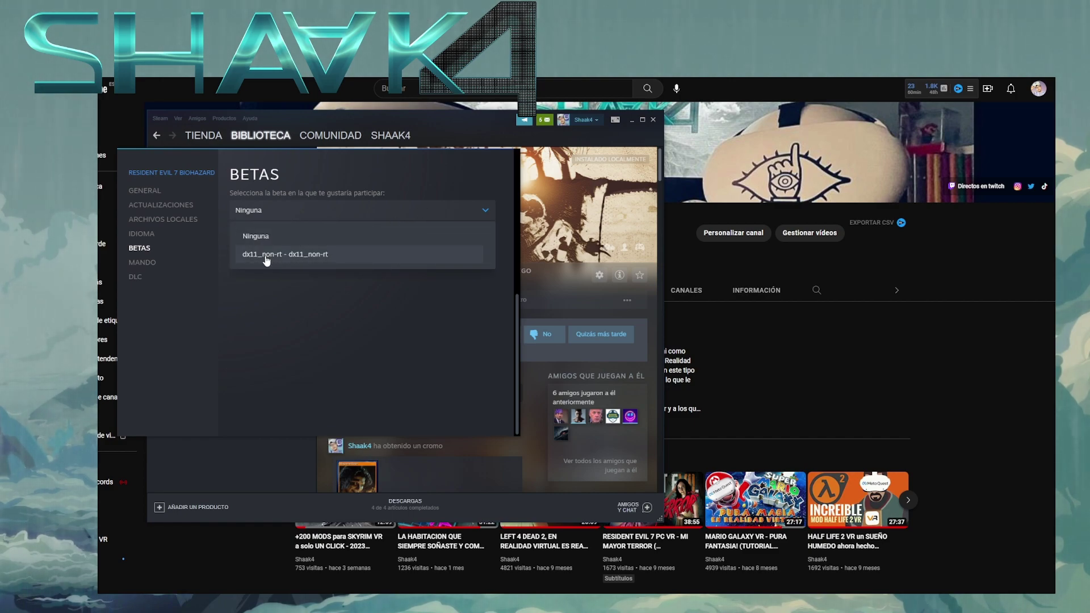
{"action": "left_click", "coordinate": [278, 236]}
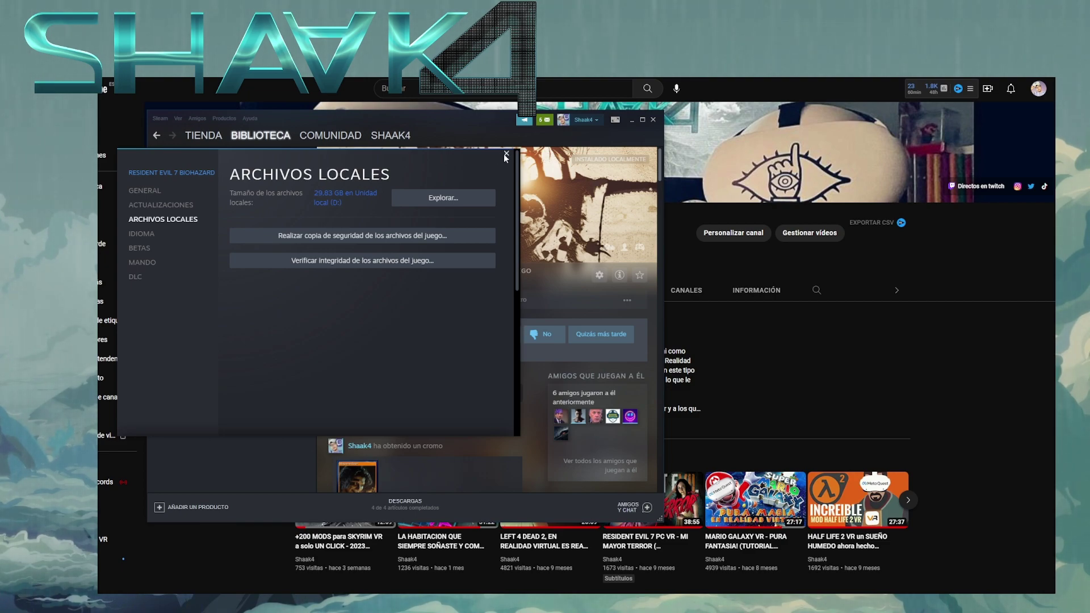
{"action": "left_click", "coordinate": [507, 154]}
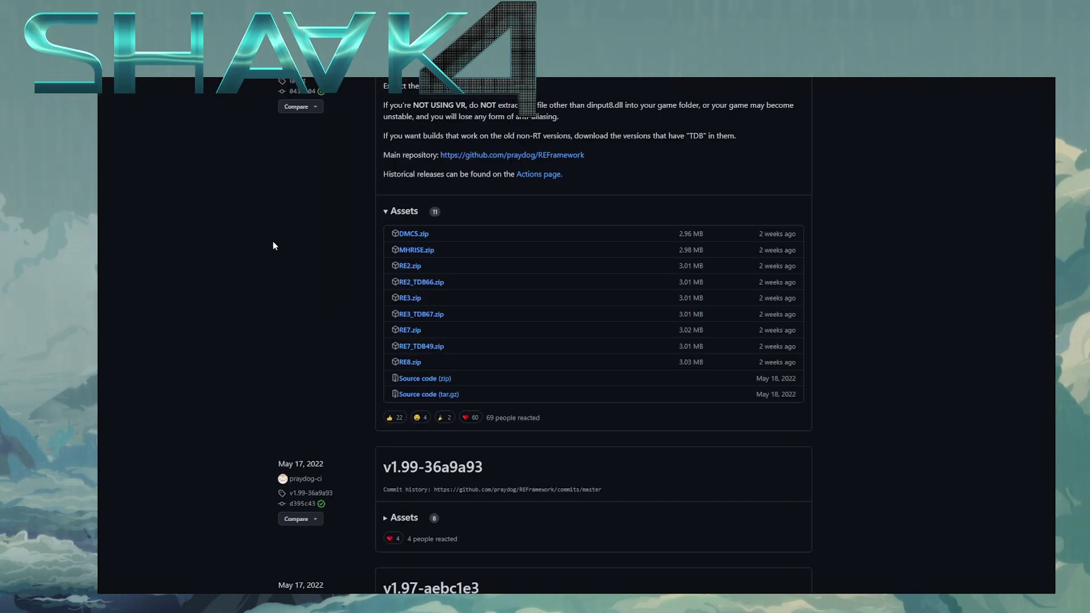
Step: Review the latest REFramework release, bring up the downloaded RE7 (1).zip archive and select its contents
{"action": "scroll", "coordinate": [271, 244], "scroll_direction": "up", "scroll_amount": 3}
{"action": "scroll", "coordinate": [359, 341], "scroll_direction": "down", "scroll_amount": 2}
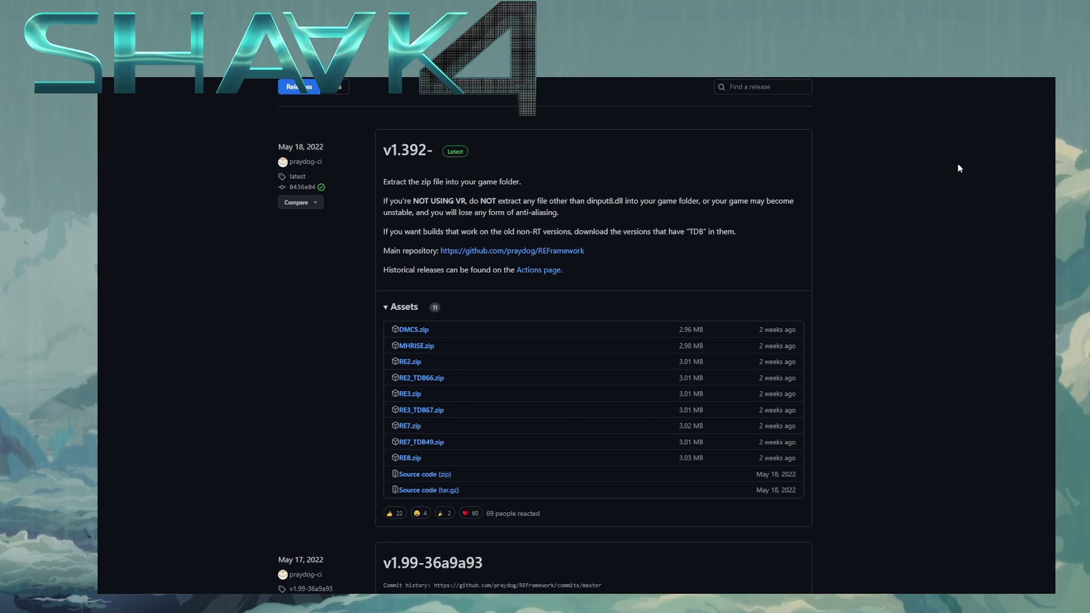
{"action": "left_click", "coordinate": [983, 97]}
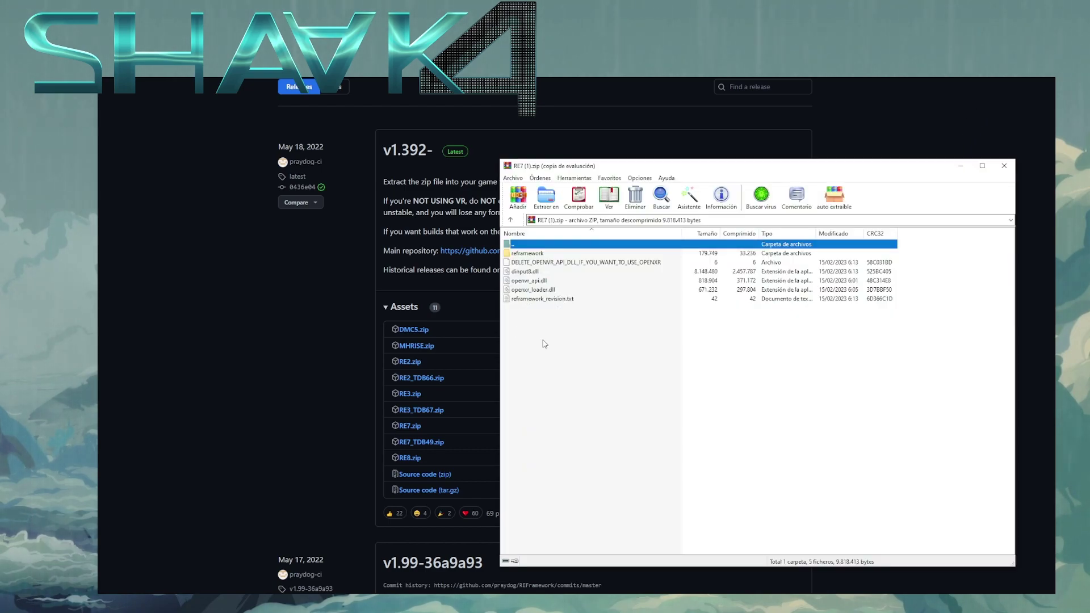
{"action": "left_click_drag", "start_coordinate": [557, 331], "coordinate": [520, 251]}
{"action": "left_click_drag", "start_coordinate": [619, 166], "coordinate": [611, 154]}
Step: Switch to Steam and browse the local files of Resident Evil 7 Biohazard to open its installation folder
{"action": "key", "text": "alt+Tab"}
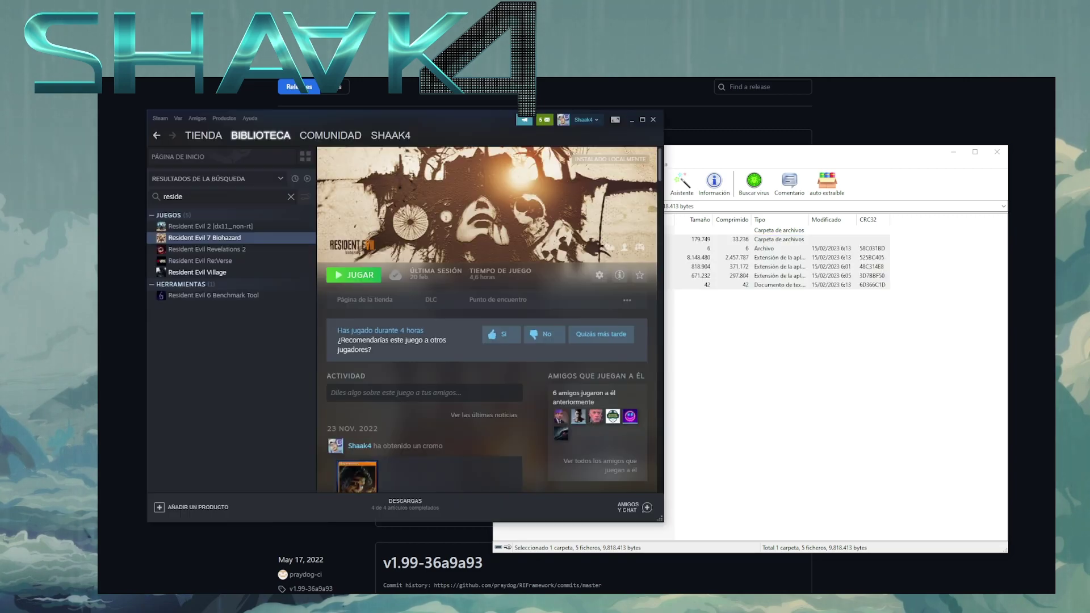
{"action": "left_click_drag", "start_coordinate": [441, 121], "coordinate": [358, 141]}
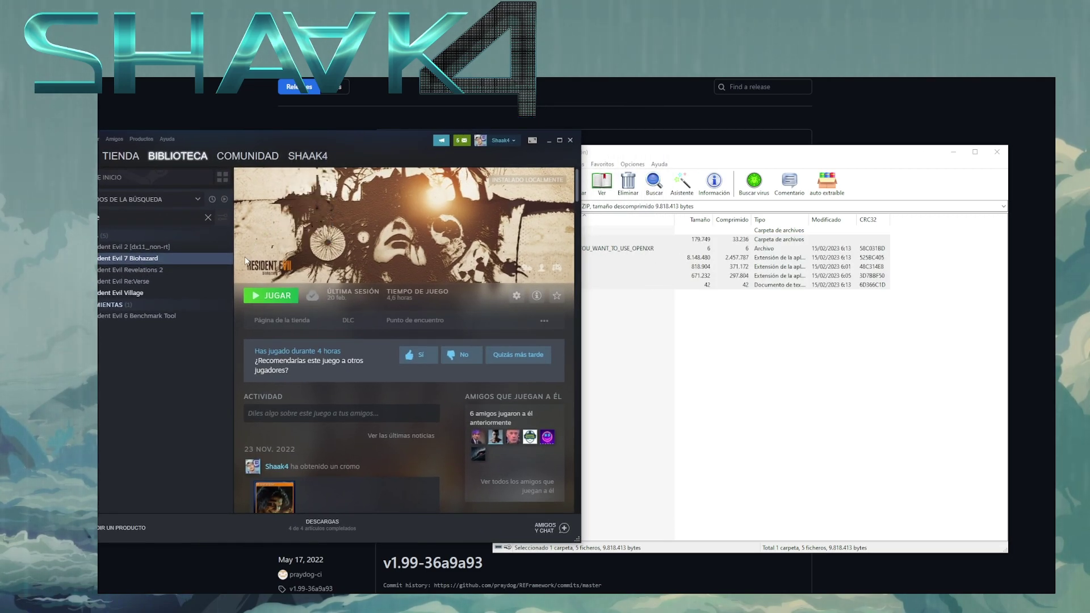
{"action": "right_click", "coordinate": [116, 260]}
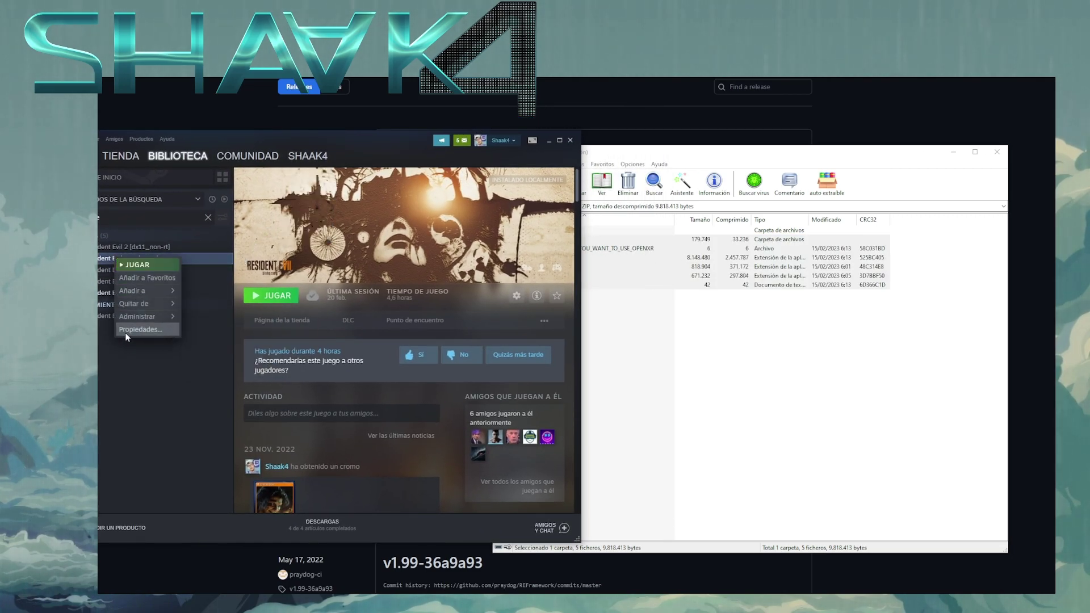
{"action": "left_click", "coordinate": [125, 332]}
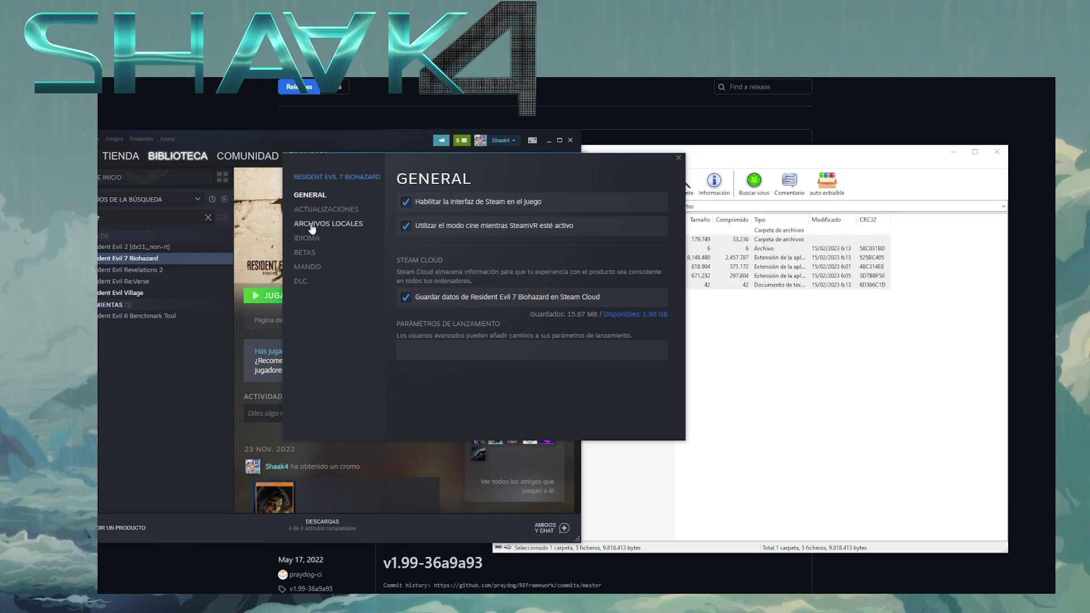
{"action": "left_click", "coordinate": [311, 225]}
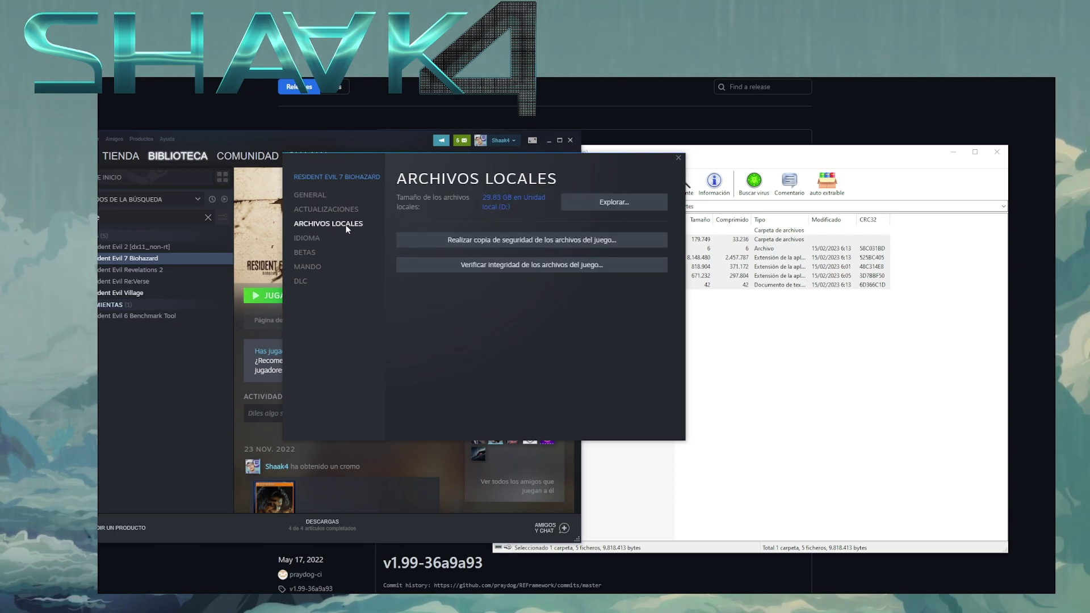
{"action": "left_click", "coordinate": [603, 205]}
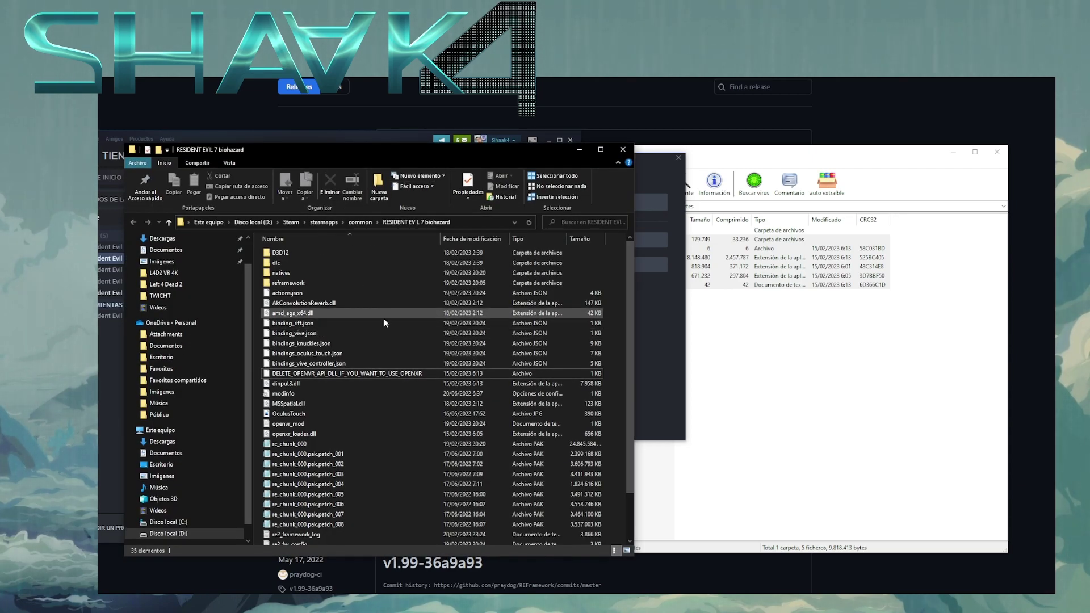
Step: Extract the five loose files of RE7 (1).zip into the RESIDENT EVIL 7 biohazard folder, replacing files with the same names
{"action": "left_click", "coordinate": [699, 341]}
{"action": "left_click_drag", "start_coordinate": [550, 334], "coordinate": [259, 365]}
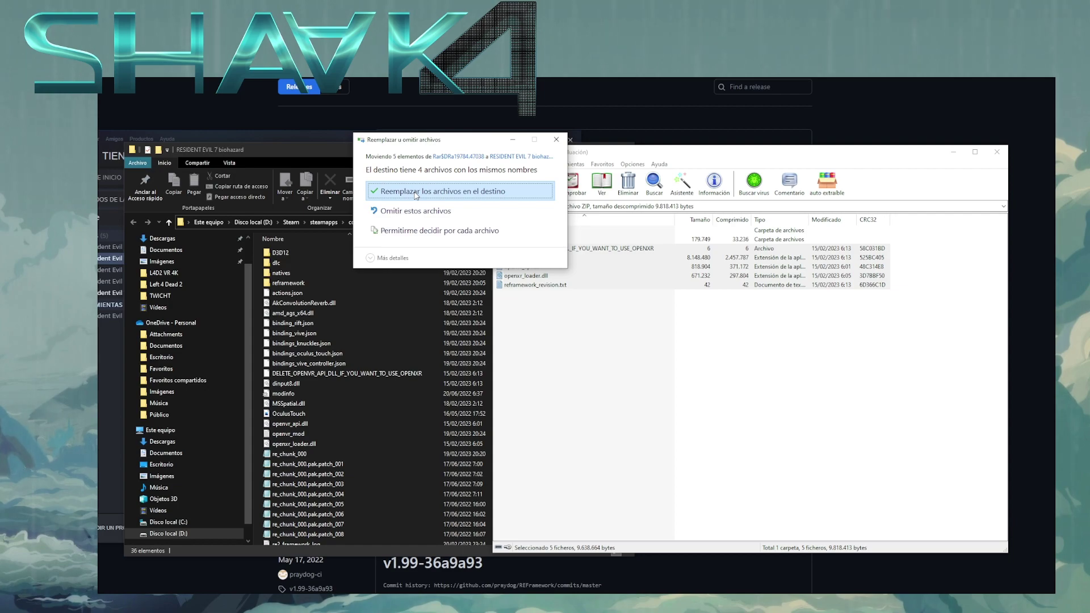
{"action": "left_click", "coordinate": [417, 196]}
{"action": "left_click", "coordinate": [391, 151]}
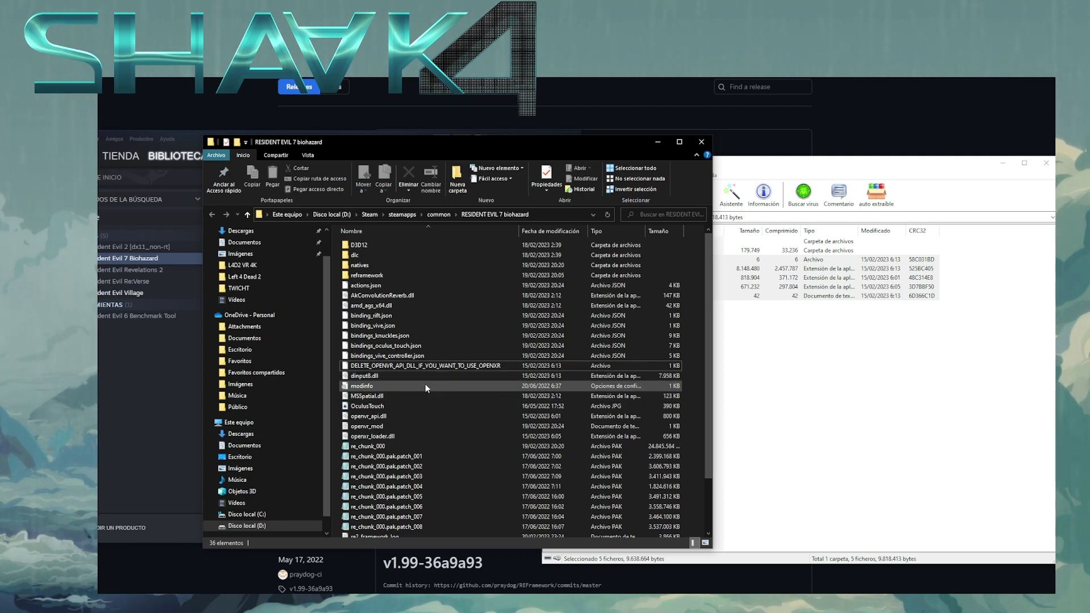
Step: Delete openvr_api.dll from the RESIDENT EVIL 7 biohazard folder
{"action": "left_click", "coordinate": [397, 367]}
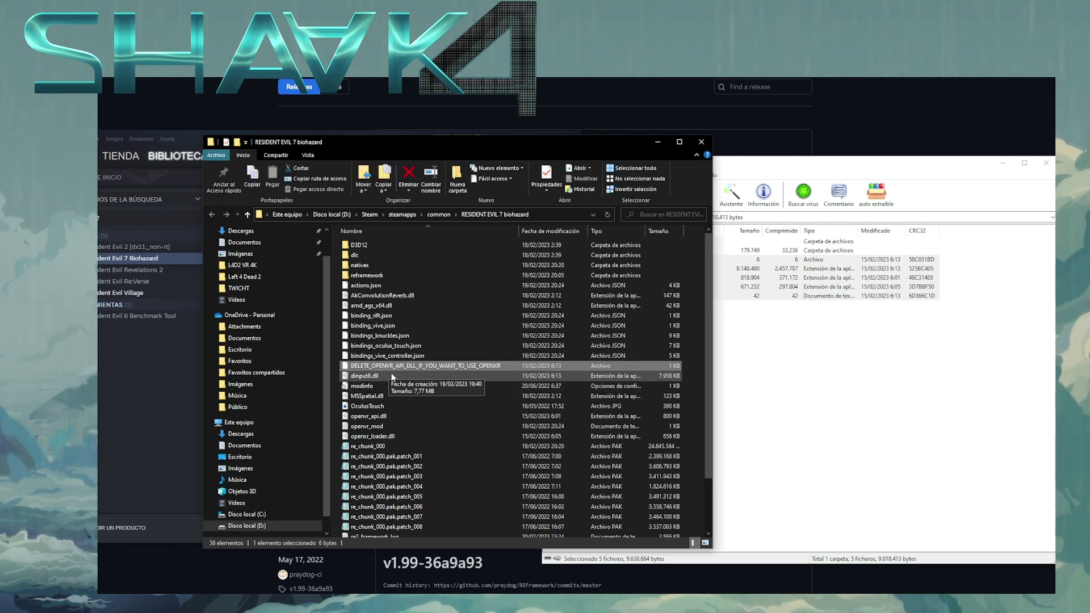
{"action": "left_click", "coordinate": [366, 419]}
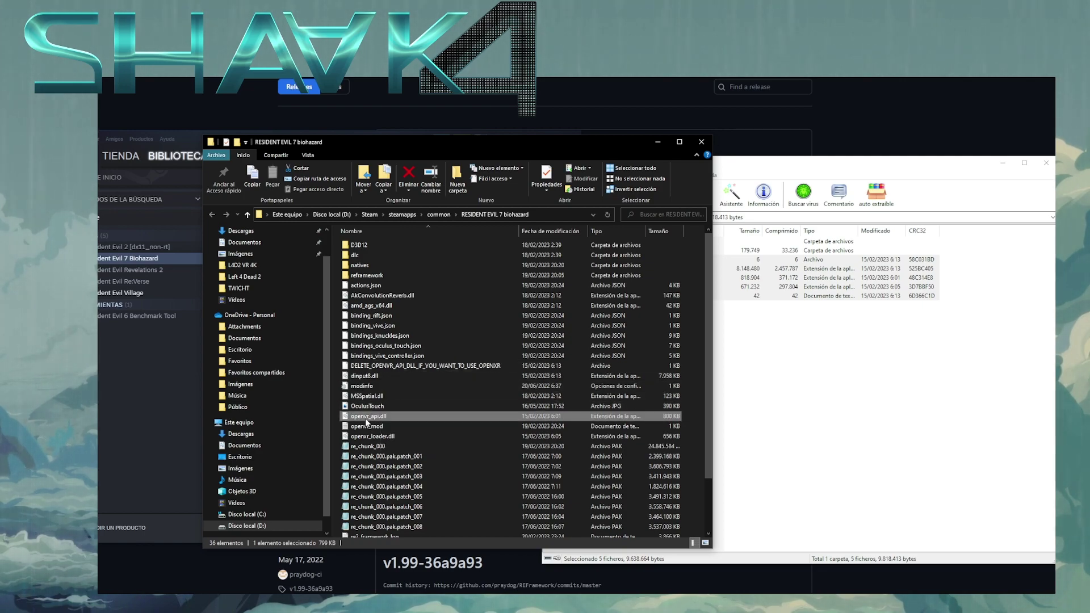
{"action": "right_click", "coordinate": [361, 419]}
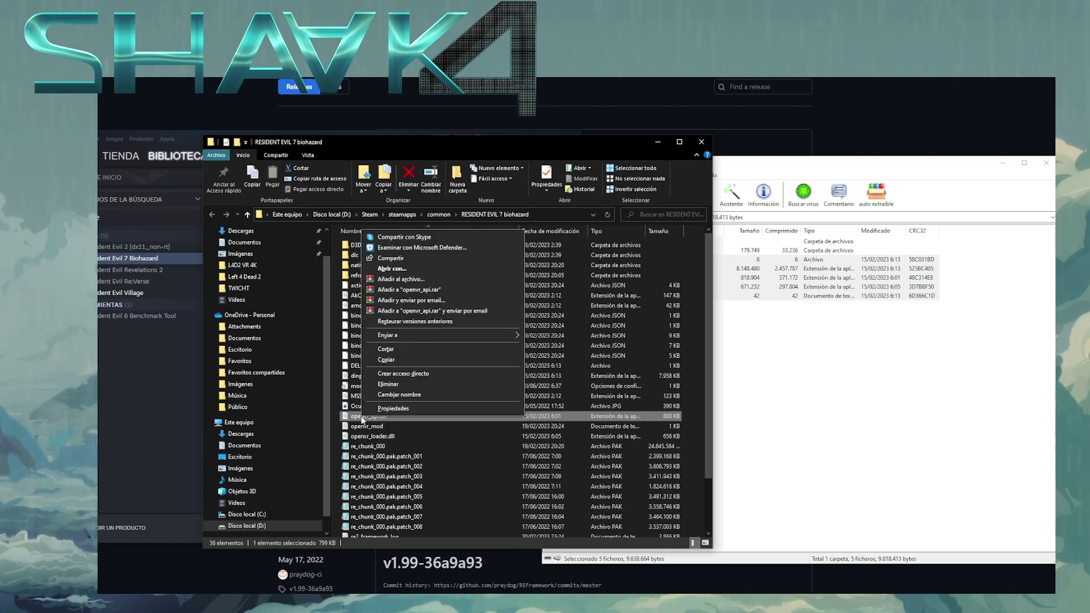
{"action": "left_click", "coordinate": [387, 386]}
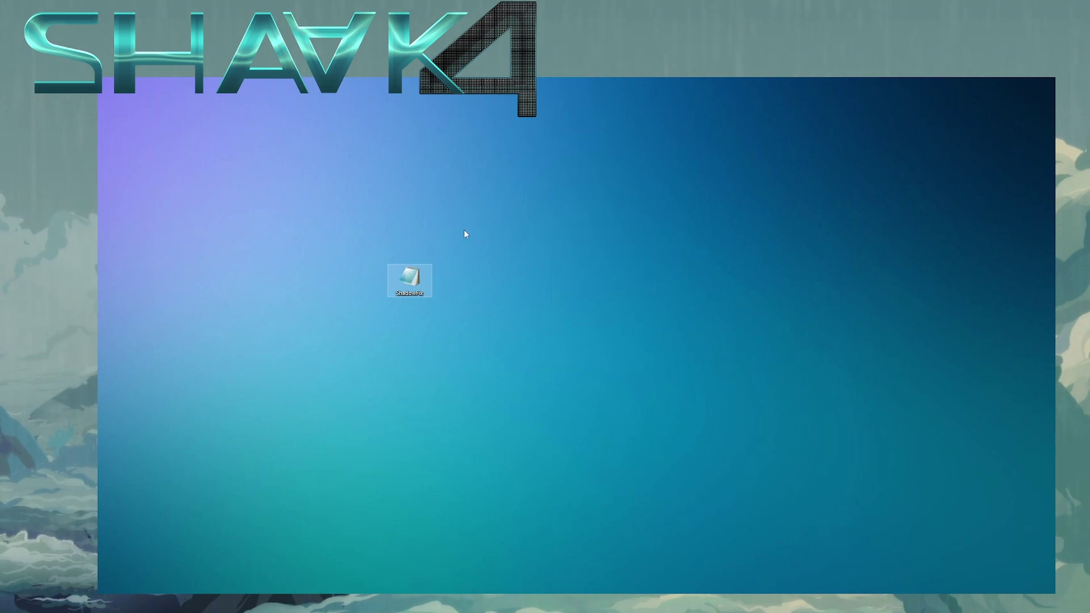
Step: Copy the ShadowFix file from the desktop into the autorun folder inside the game's reframework folder
{"action": "left_click_drag", "start_coordinate": [507, 227], "coordinate": [398, 301]}
{"action": "key", "text": "alt+Tab"}
{"action": "key", "text": "alt+Up"}
{"action": "key", "text": "alt+Up"}
{"action": "left_click_drag", "start_coordinate": [396, 149], "coordinate": [551, 139]}
{"action": "left_click", "coordinate": [401, 279]}
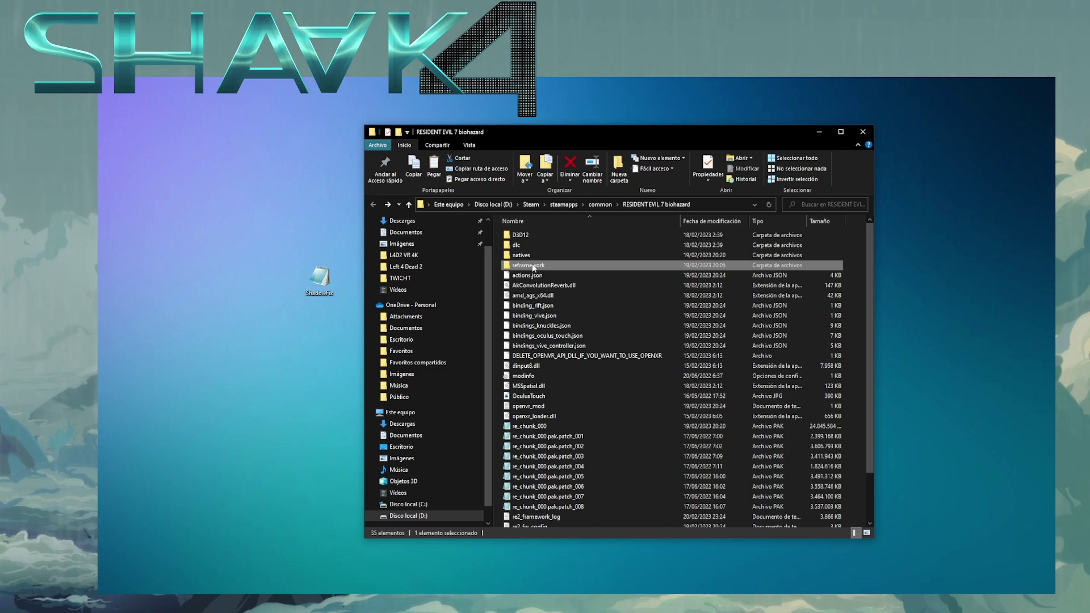
{"action": "double_click", "coordinate": [527, 266]}
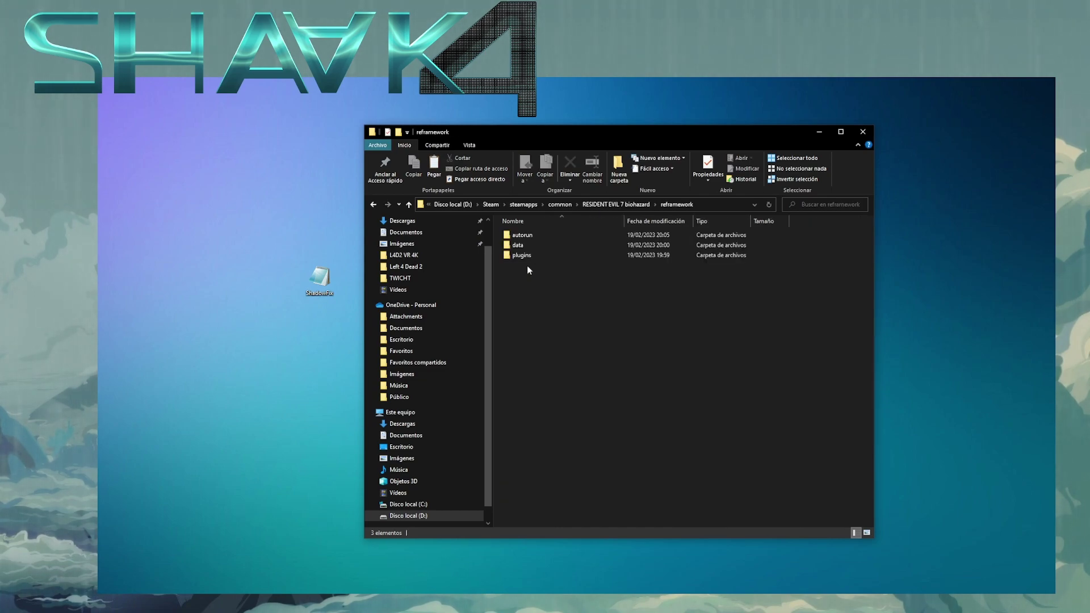
{"action": "double_click", "coordinate": [522, 236]}
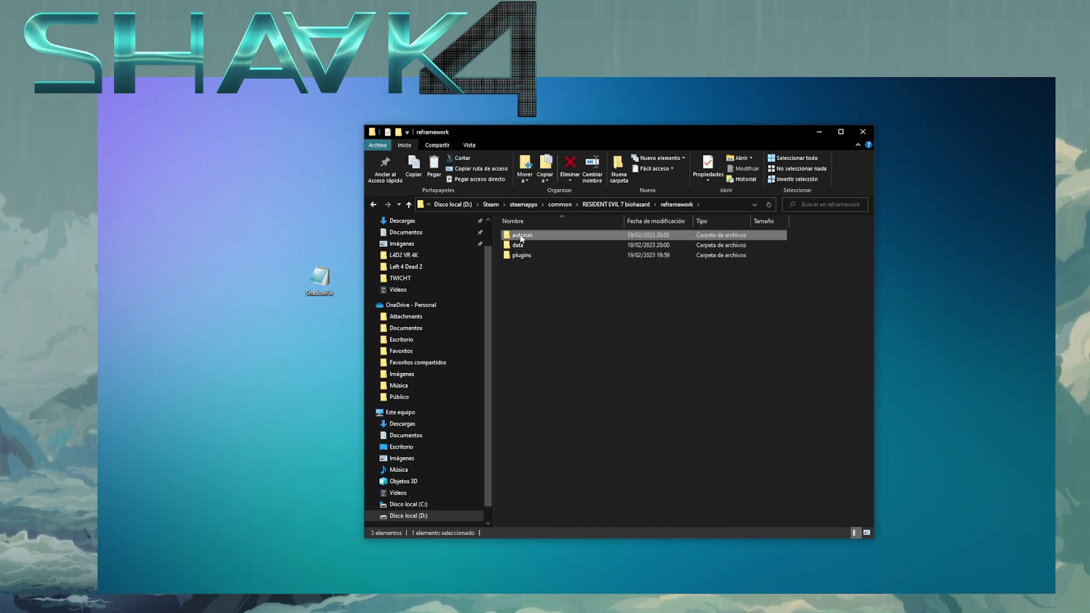
{"action": "left_click_drag", "start_coordinate": [319, 277], "coordinate": [541, 344]}
{"action": "left_click", "coordinate": [412, 207]}
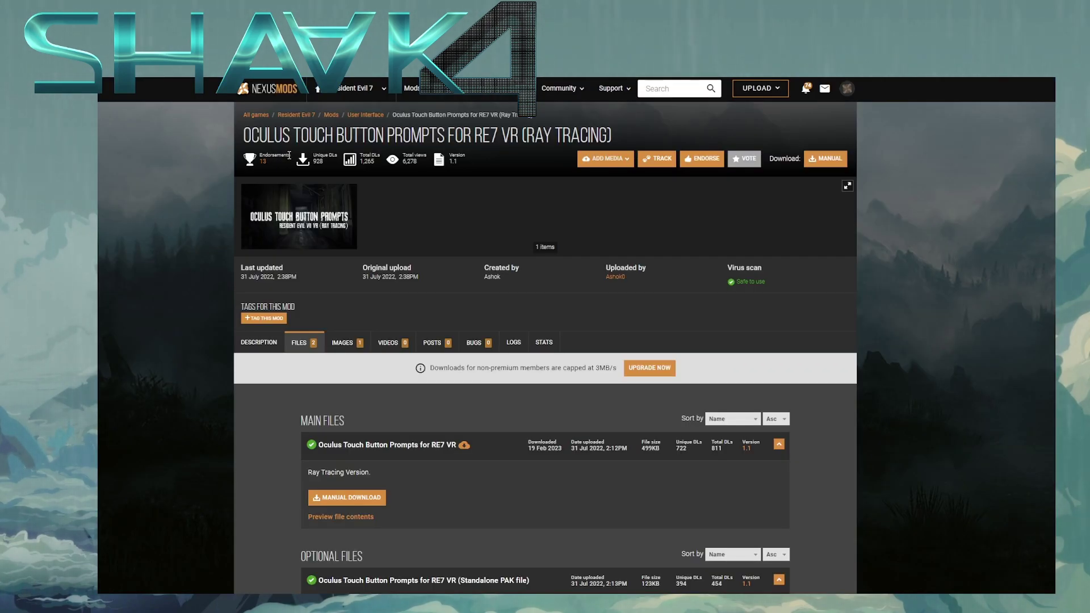
Step: Open the Fluffy Manager 5000 link in the description of Oculus Touch Button Prompts for RE7 VR (Ray Tracing)
{"action": "left_click_drag", "start_coordinate": [245, 139], "coordinate": [618, 130]}
{"action": "left_click", "coordinate": [618, 129]}
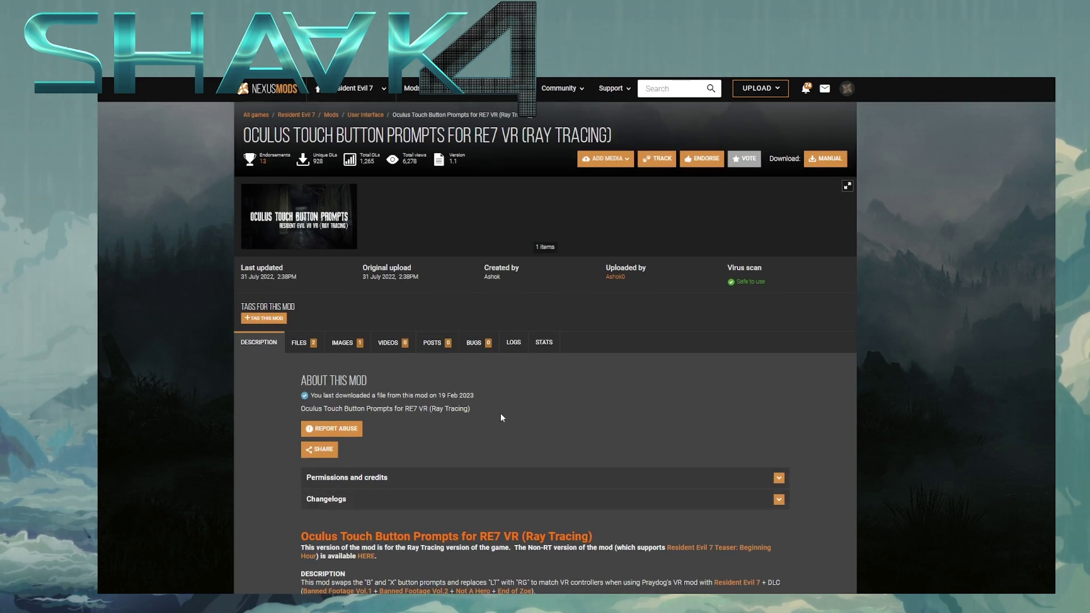
{"action": "scroll", "coordinate": [533, 423], "scroll_direction": "down", "scroll_amount": 3}
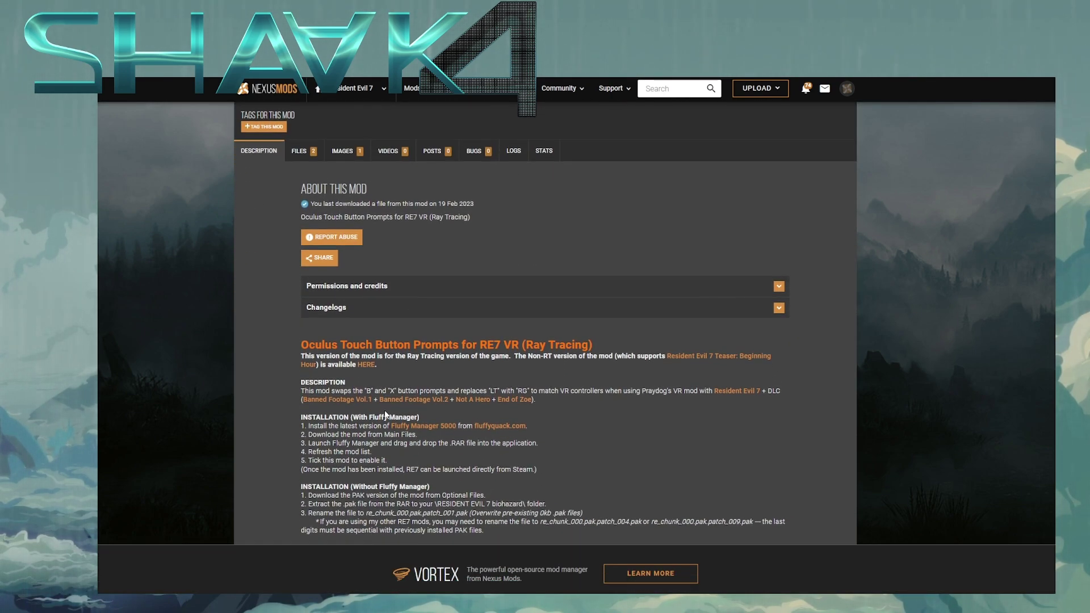
{"action": "left_click", "coordinate": [409, 431]}
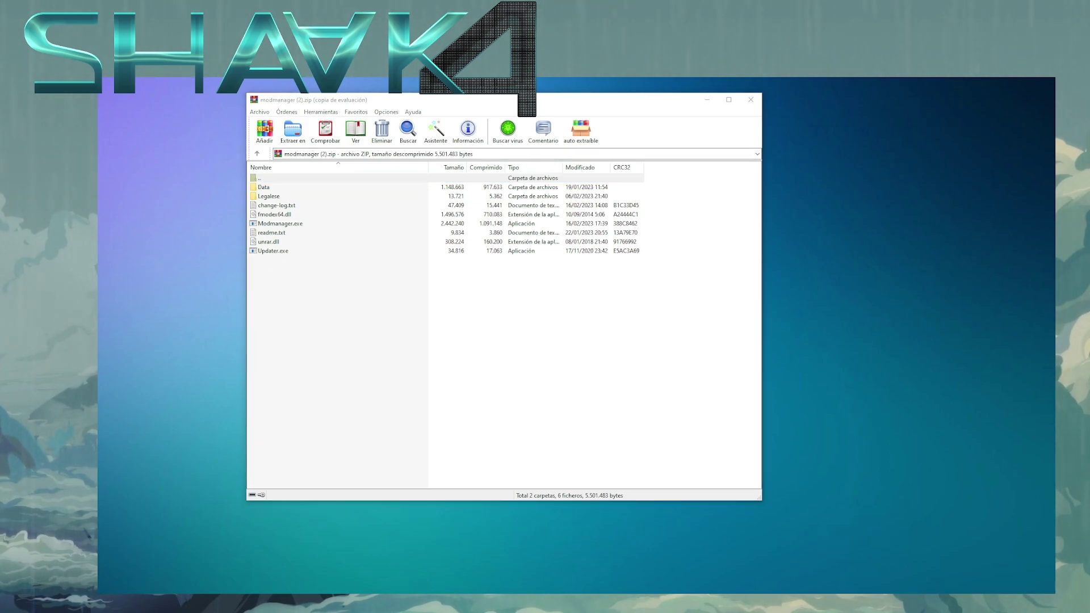
Step: Launch Modmanager from the MOd re desktop folder and toggle the second Oculus Touch Button Prompts mod for Resident Evil 7
{"action": "left_click_drag", "start_coordinate": [151, 264], "coordinate": [193, 228]}
{"action": "double_click", "coordinate": [193, 226]}
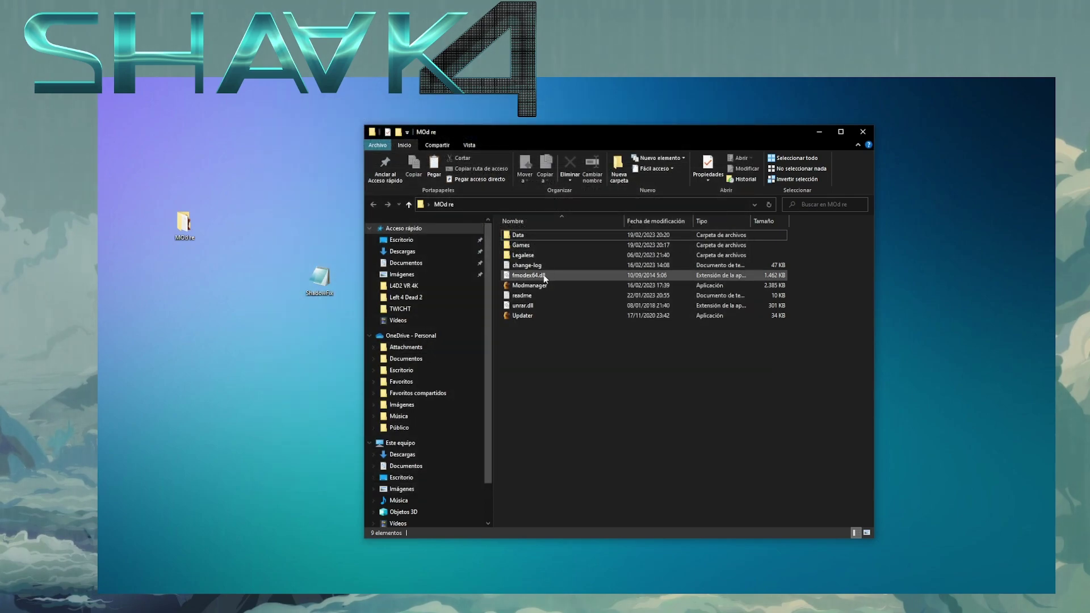
{"action": "double_click", "coordinate": [525, 286]}
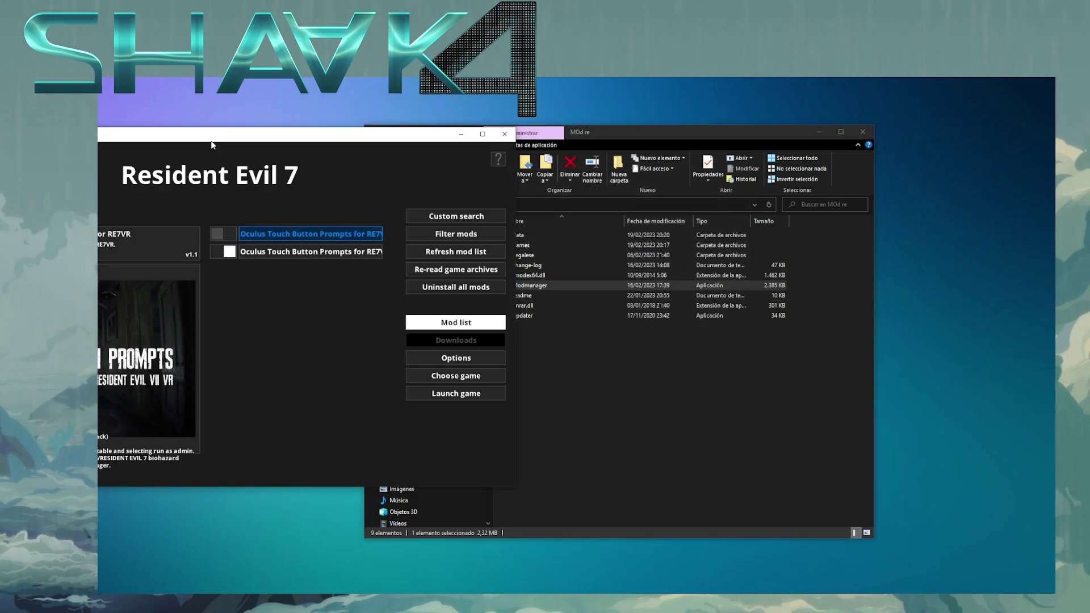
{"action": "left_click", "coordinate": [509, 252]}
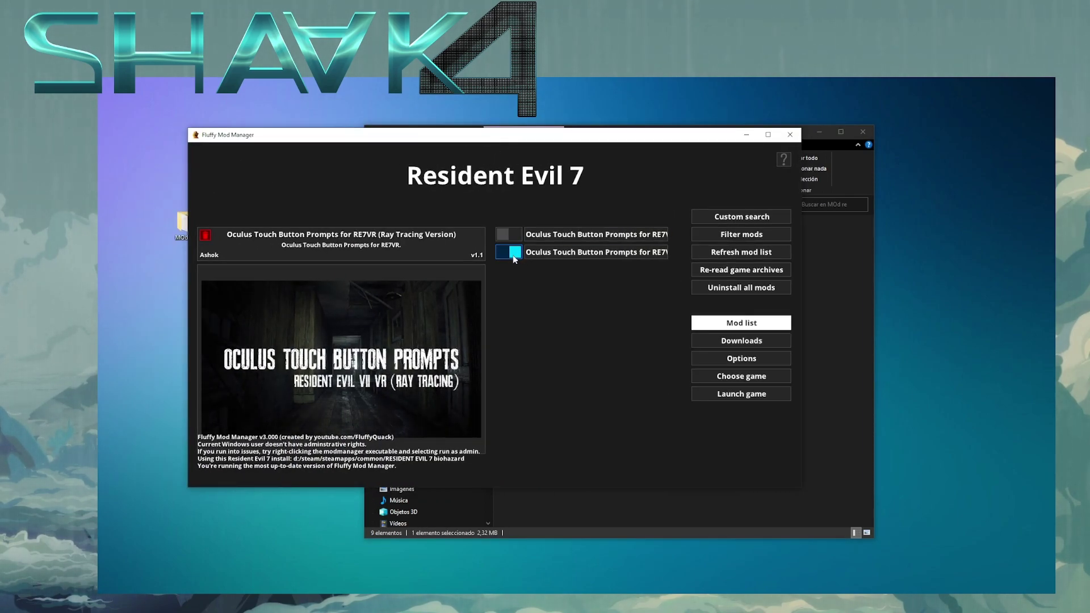
{"action": "left_click", "coordinate": [509, 252]}
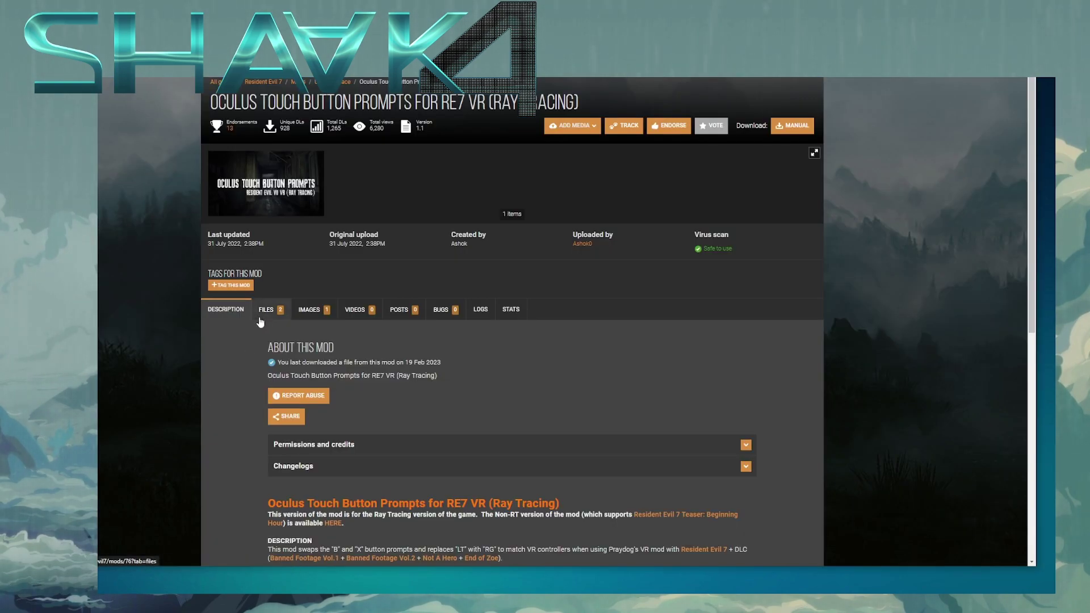
Step: Download the Ray Tracing main file of Oculus Touch Button Prompts for RE7 VR manually, using the slow download option
{"action": "left_click", "coordinate": [262, 316]}
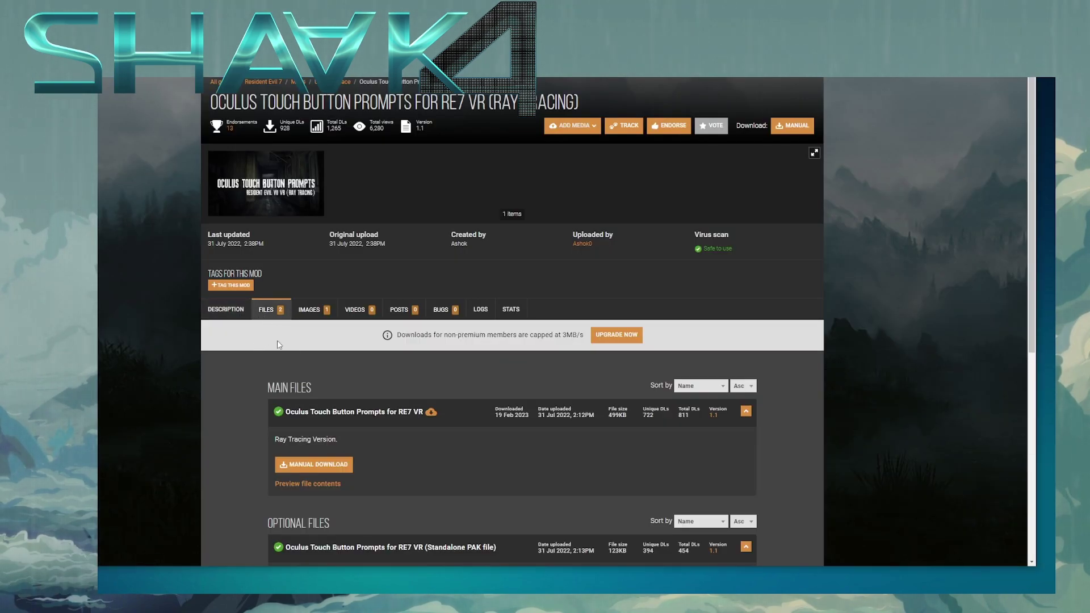
{"action": "scroll", "coordinate": [292, 376], "scroll_direction": "down", "scroll_amount": 3}
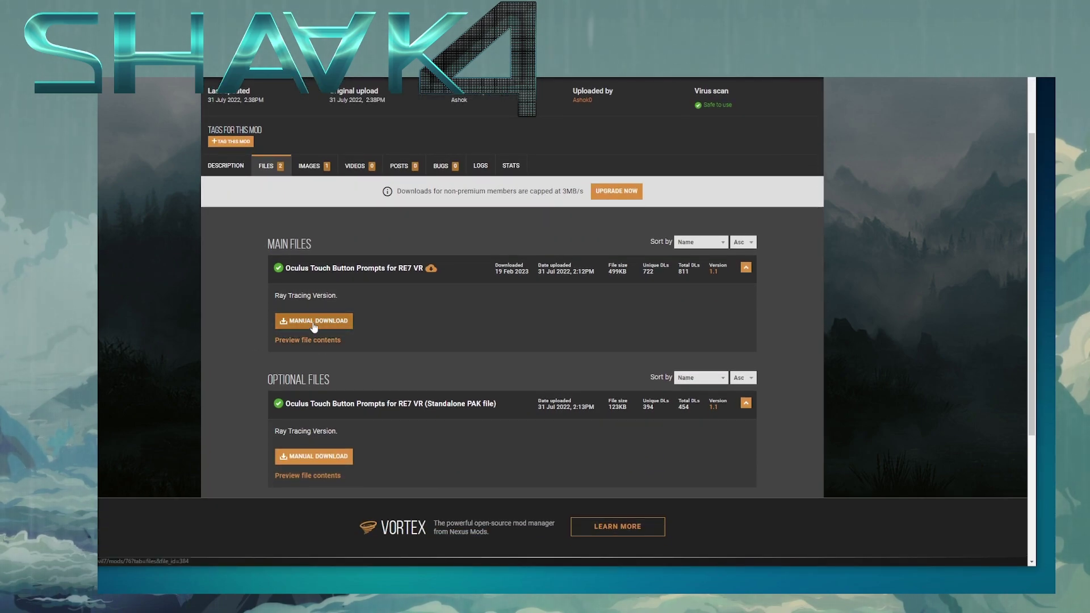
{"action": "left_click", "coordinate": [315, 320]}
{"action": "scroll", "coordinate": [455, 208], "scroll_direction": "down", "scroll_amount": 3}
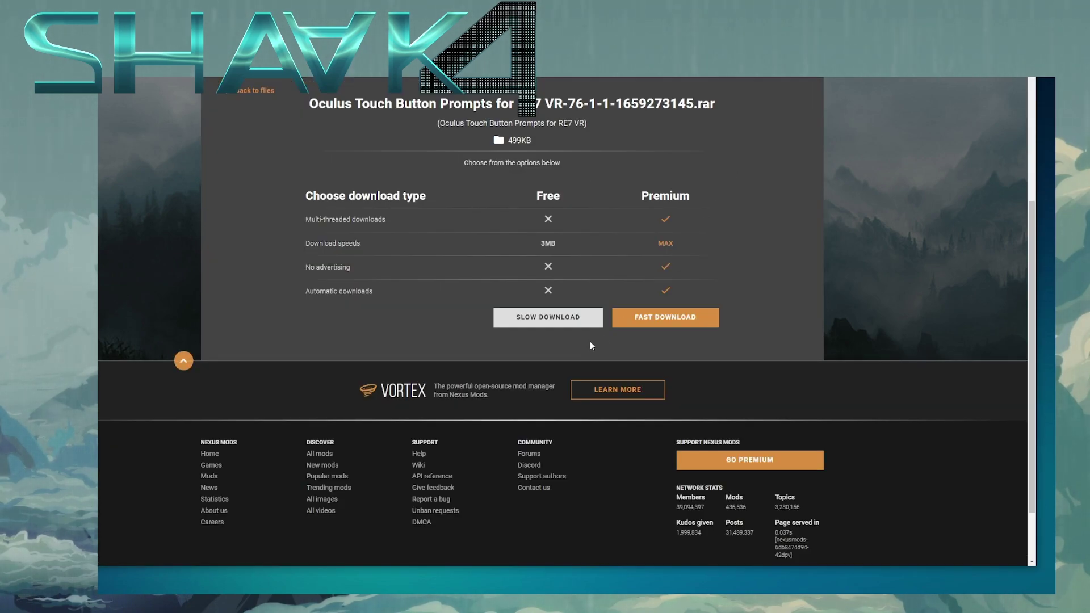
{"action": "left_click", "coordinate": [523, 321]}
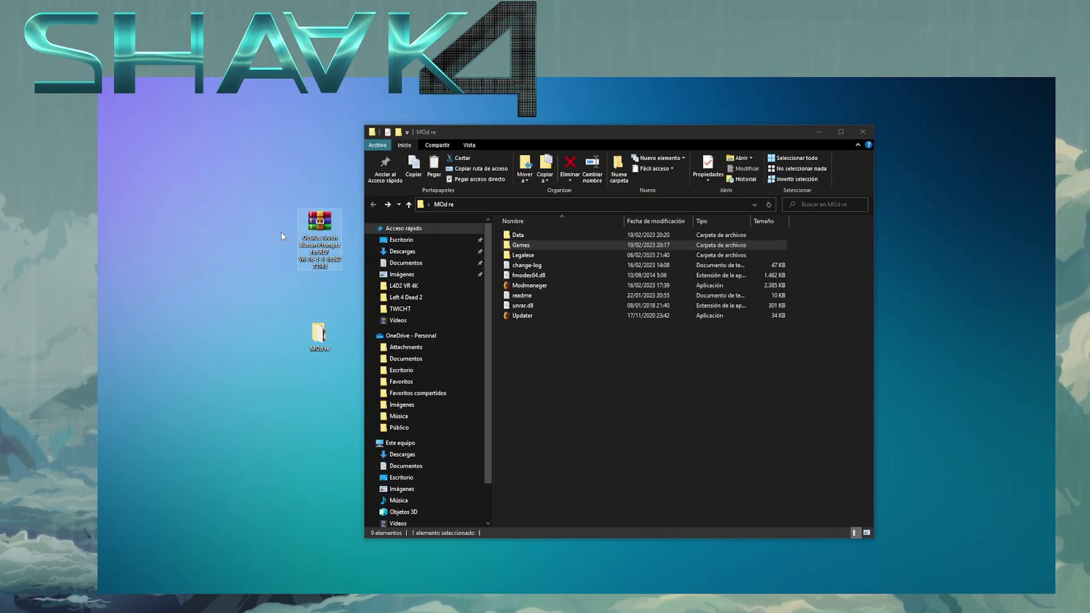
Step: Launch Modmanager from the MOd re folder and choose Resident Evil 7 as the game
{"action": "double_click", "coordinate": [531, 285]}
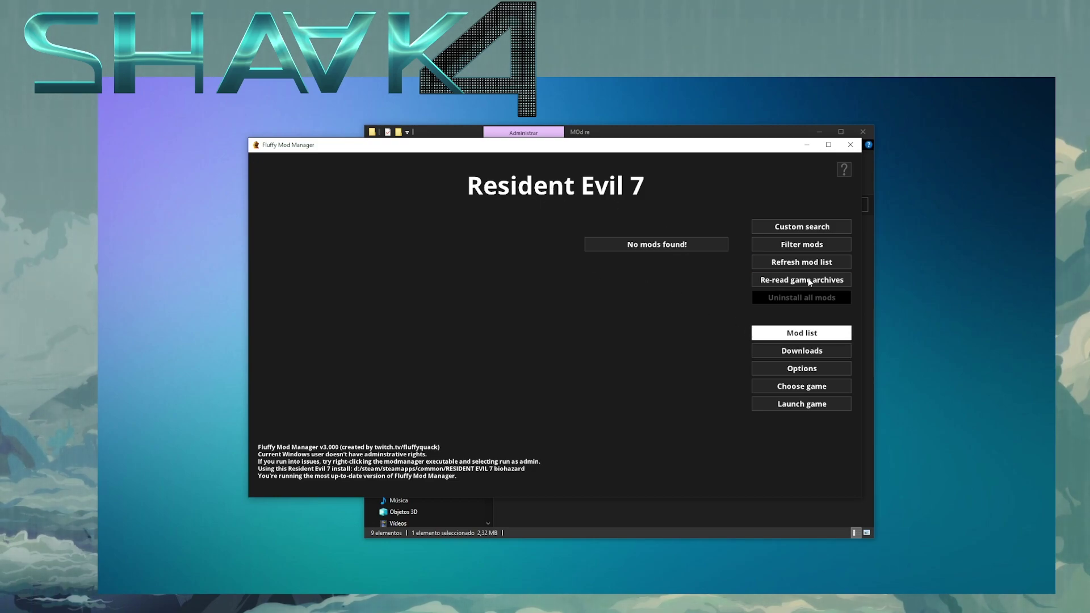
{"action": "left_click", "coordinate": [792, 386]}
{"action": "scroll", "coordinate": [579, 295], "scroll_direction": "down", "scroll_amount": 3}
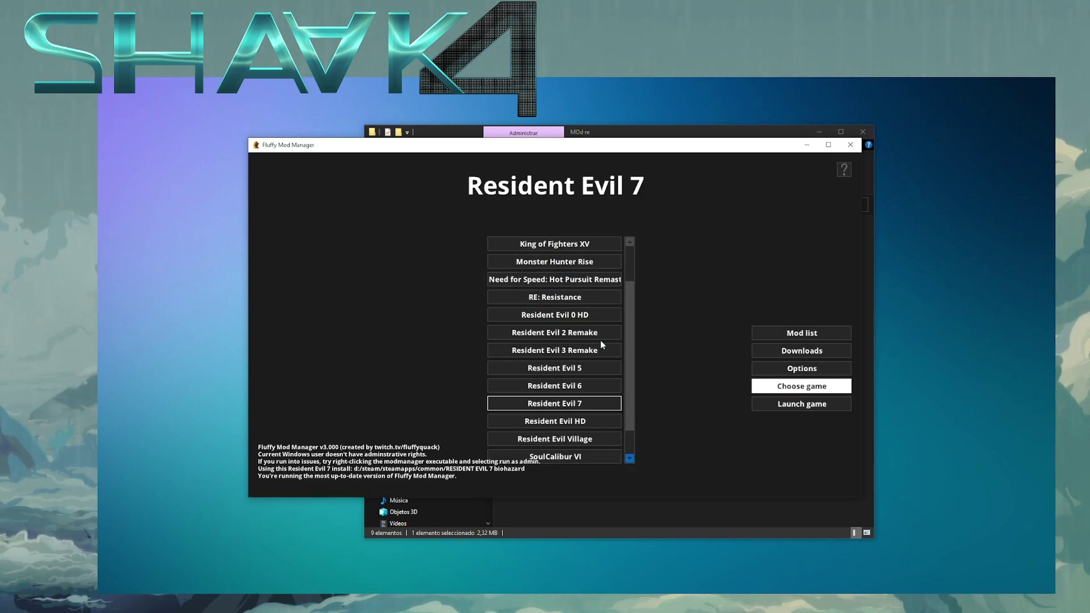
{"action": "left_click", "coordinate": [561, 369]}
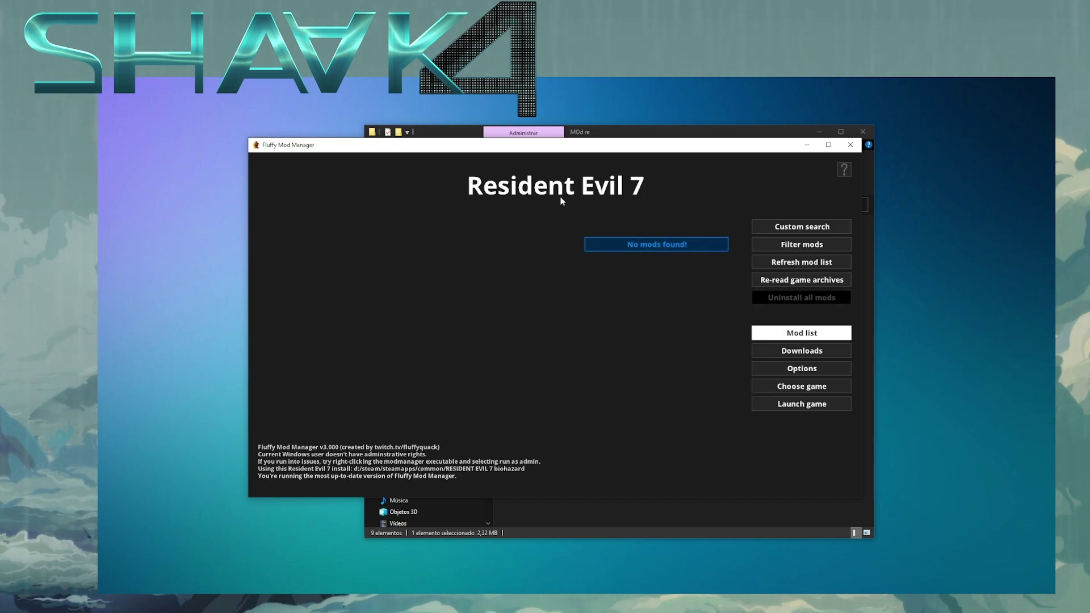
Step: Add the Oculus Touch Button Prompts archive from the desktop to Fluffy Mod Manager's mod list and enable the mod
{"action": "left_click_drag", "start_coordinate": [286, 146], "coordinate": [359, 142]}
{"action": "left_click_drag", "start_coordinate": [316, 236], "coordinate": [170, 248]}
{"action": "left_click_drag", "start_coordinate": [203, 285], "coordinate": [571, 264]}
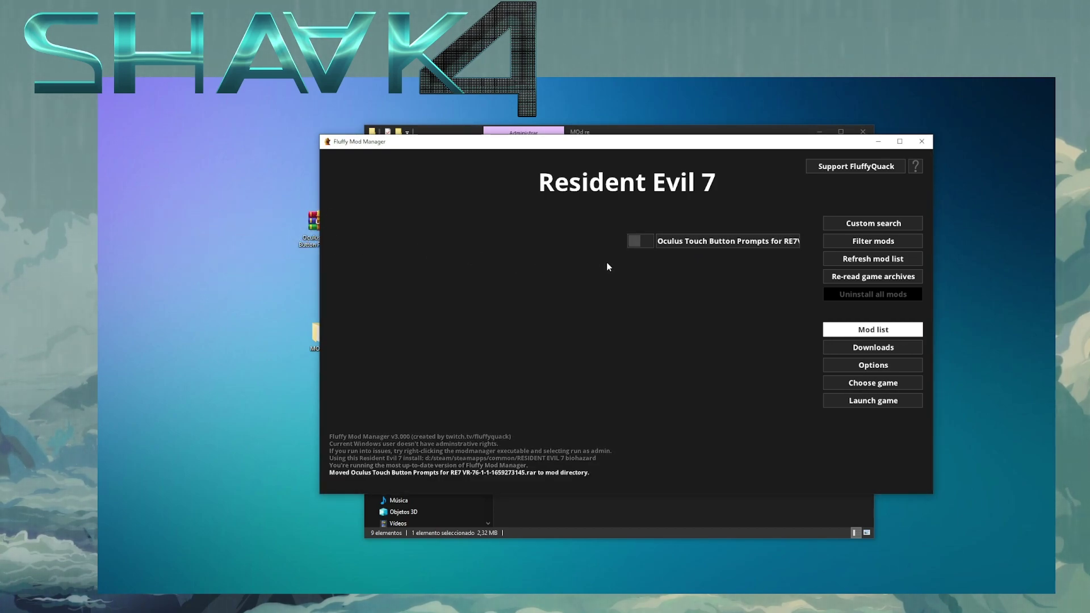
{"action": "left_click", "coordinate": [647, 243]}
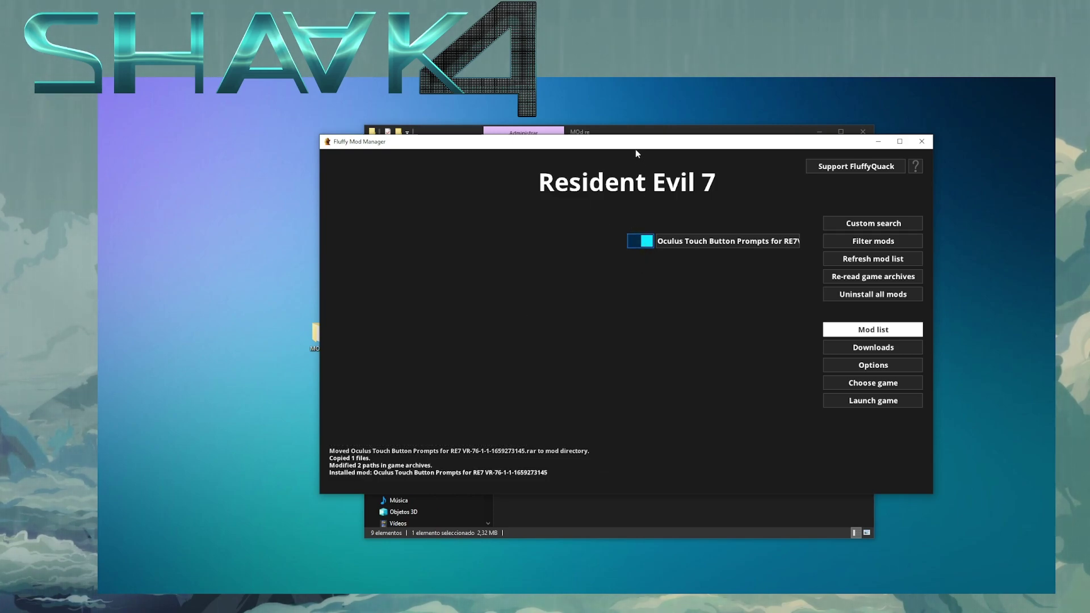
{"action": "left_click_drag", "start_coordinate": [627, 143], "coordinate": [543, 148]}
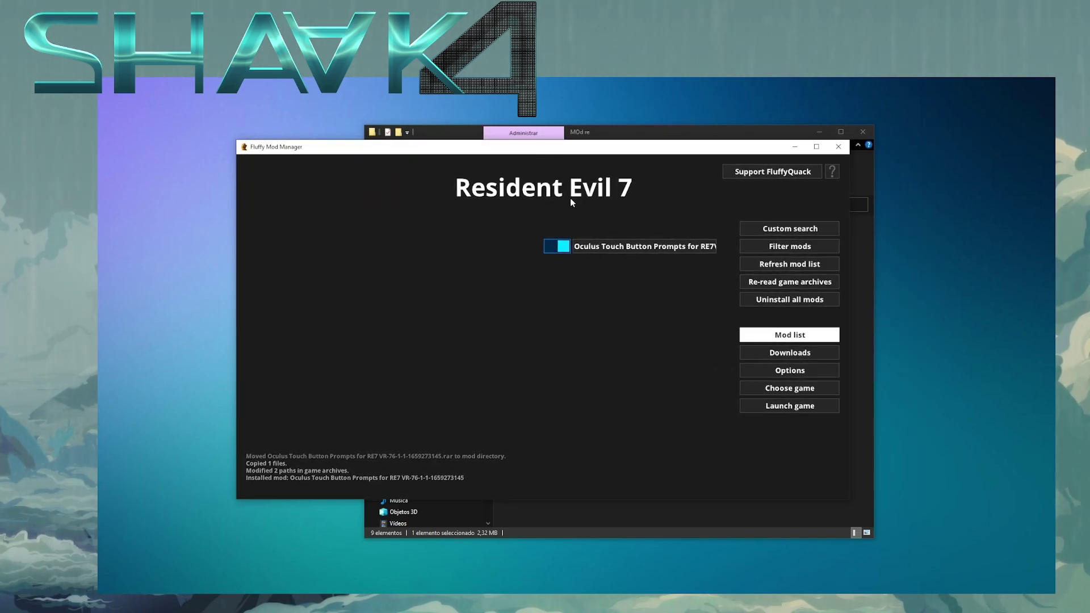
{"action": "left_click", "coordinate": [553, 250]}
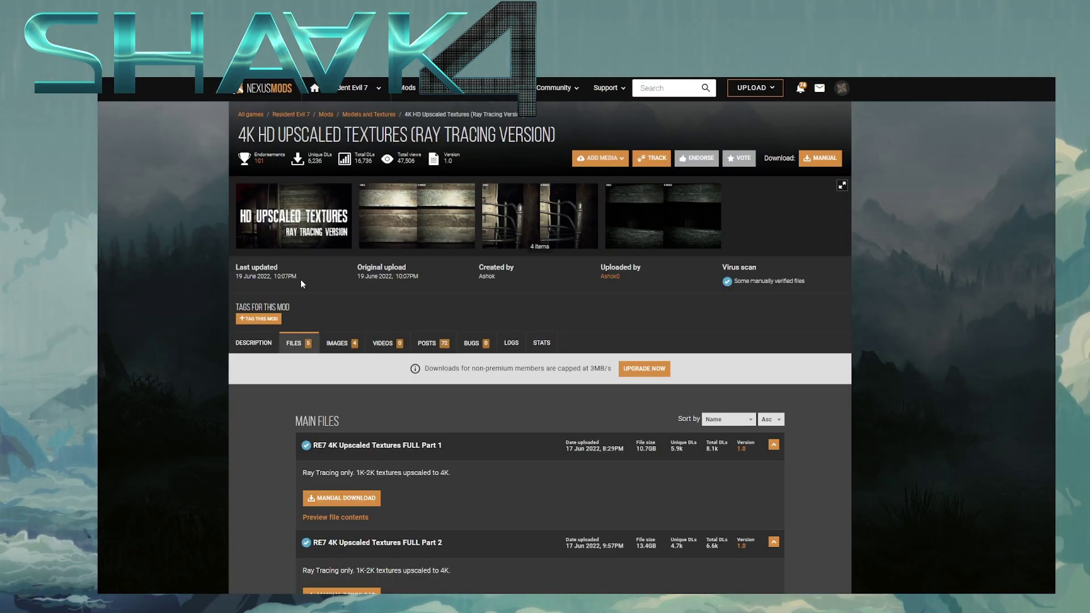
Step: Compare the FULL and LITE download parts and their file sizes for 4K HD Upscaled Textures (Ray Tracing Version)
{"action": "scroll", "coordinate": [284, 284], "scroll_direction": "down", "scroll_amount": 2}
{"action": "scroll", "coordinate": [309, 317], "scroll_direction": "down", "scroll_amount": 7}
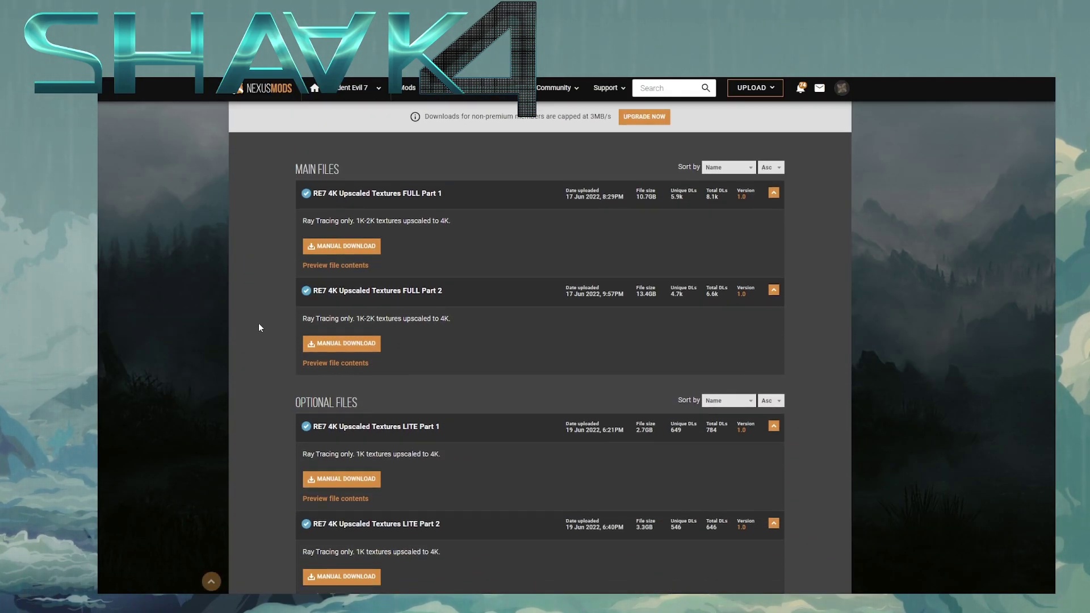
{"action": "scroll", "coordinate": [292, 347], "scroll_direction": "up", "scroll_amount": 5}
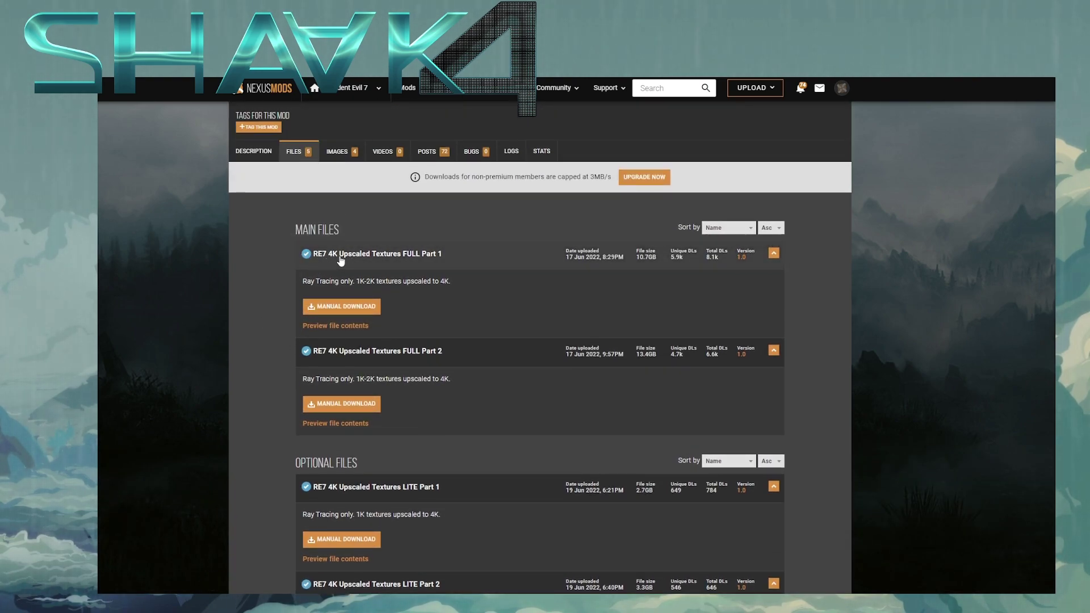
{"action": "scroll", "coordinate": [341, 264], "scroll_direction": "down", "scroll_amount": 2}
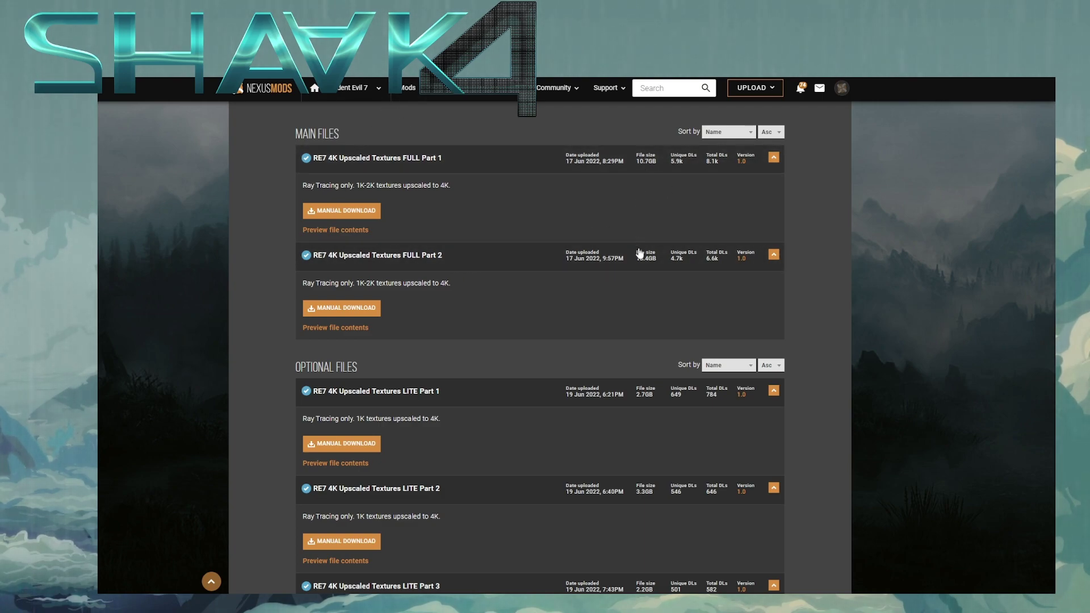
{"action": "scroll", "coordinate": [545, 261], "scroll_direction": "down", "scroll_amount": 3}
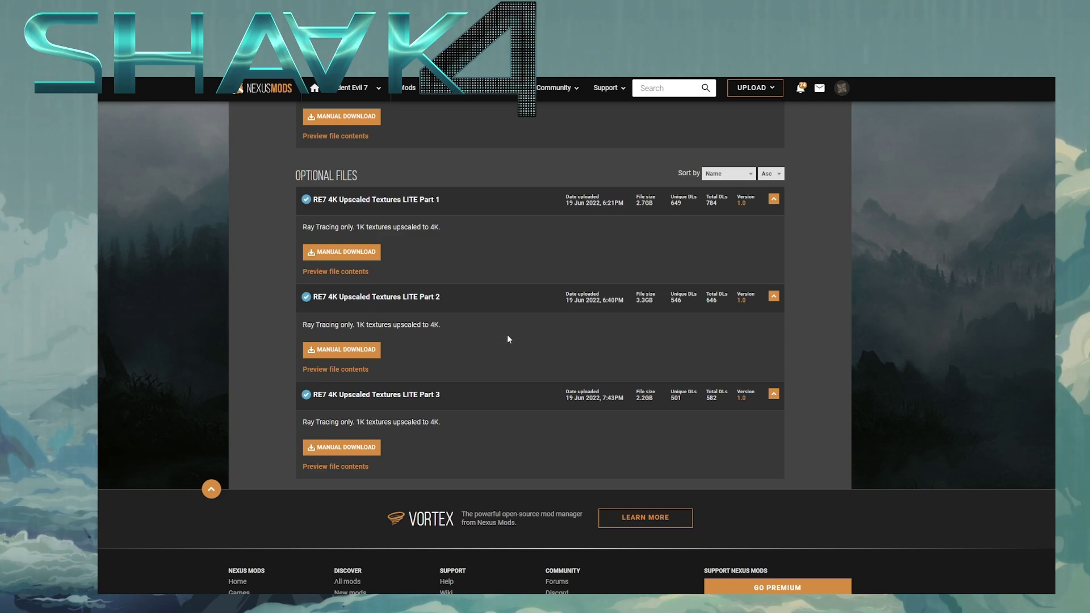
{"action": "scroll", "coordinate": [506, 335], "scroll_direction": "up", "scroll_amount": 4}
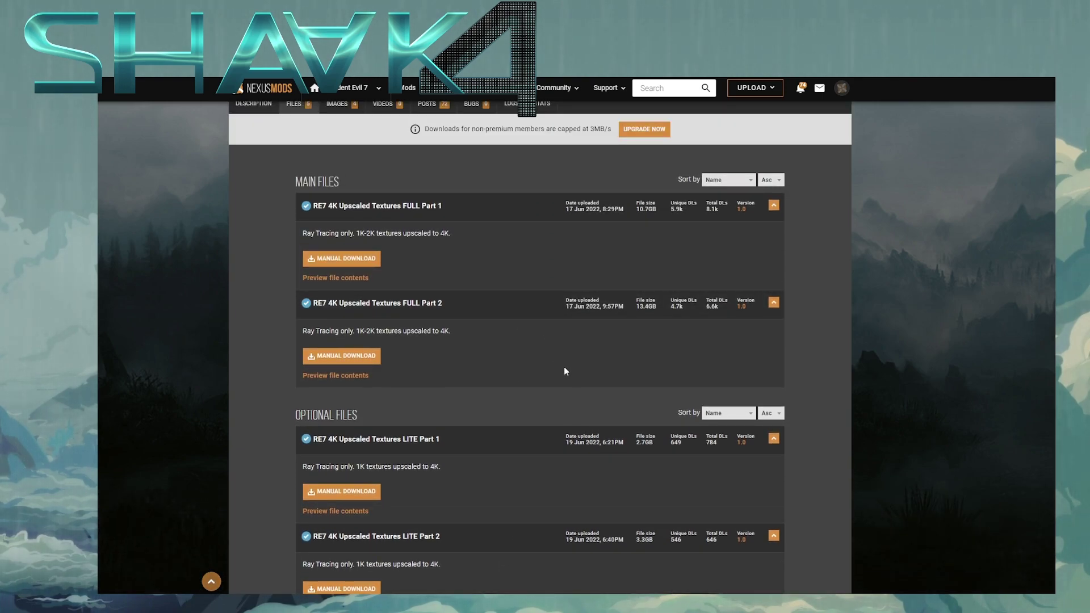
{"action": "scroll", "coordinate": [565, 368], "scroll_direction": "down", "scroll_amount": 3}
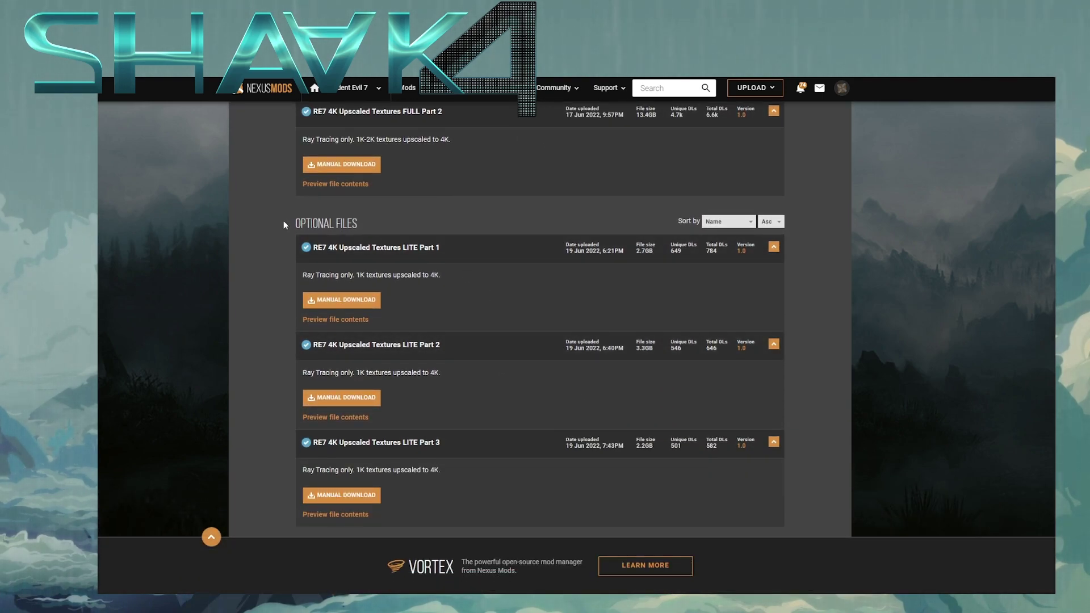
{"action": "left_click_drag", "start_coordinate": [287, 241], "coordinate": [820, 498]}
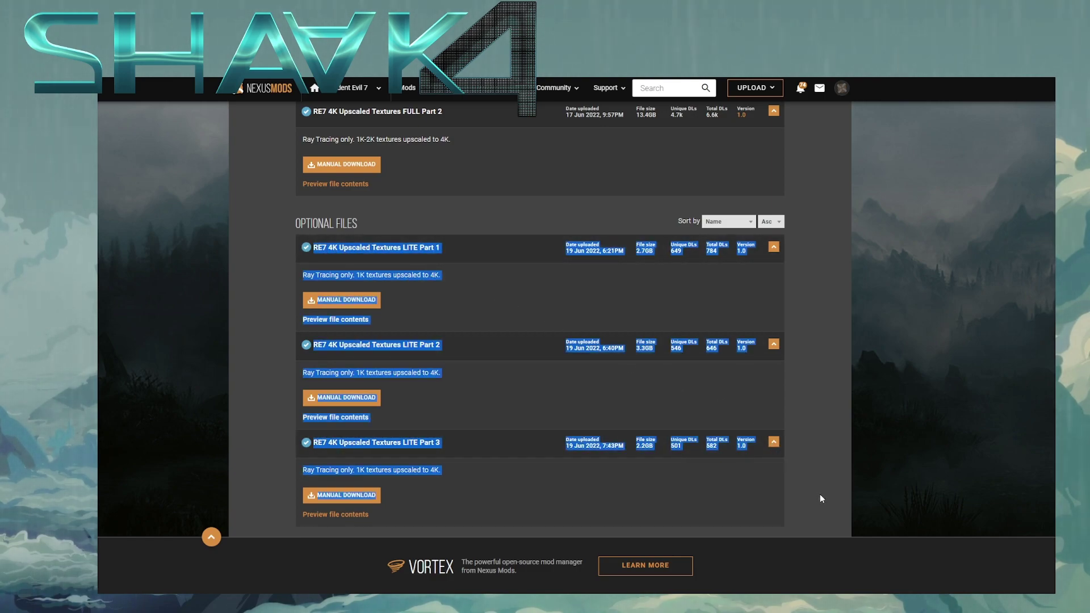
{"action": "left_click", "coordinate": [809, 457]}
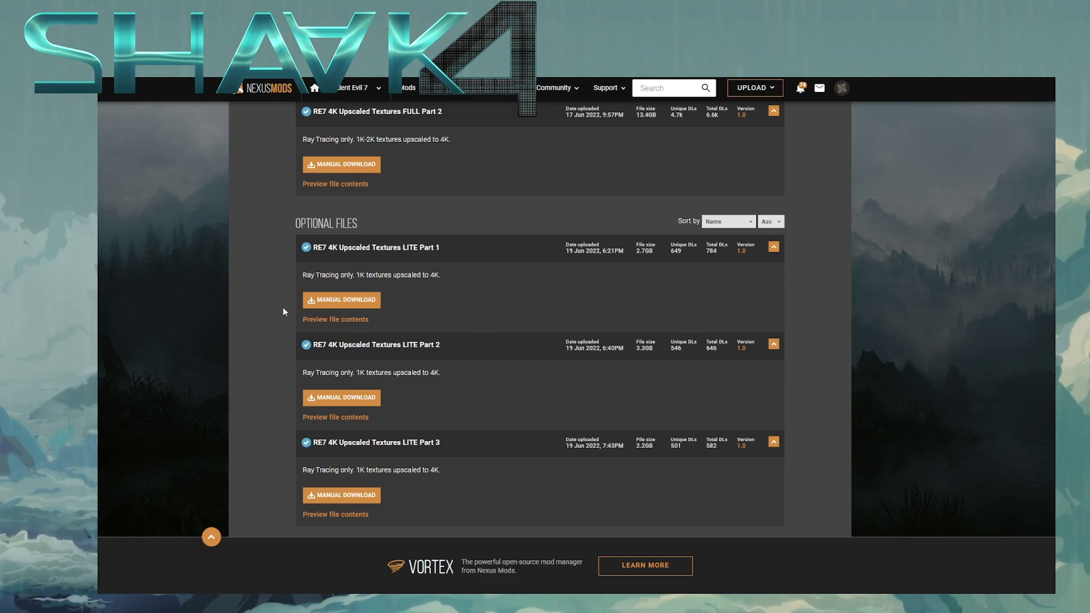
{"action": "scroll", "coordinate": [284, 318], "scroll_direction": "up", "scroll_amount": 1}
{"action": "scroll", "coordinate": [278, 326], "scroll_direction": "up", "scroll_amount": 1}
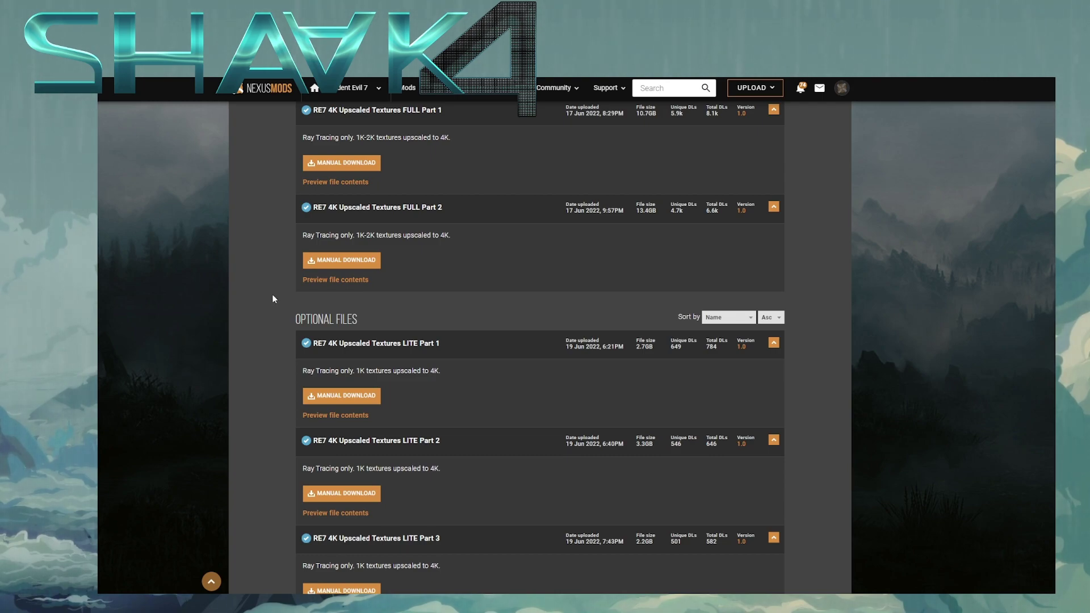
{"action": "scroll", "coordinate": [278, 298], "scroll_direction": "up", "scroll_amount": 2}
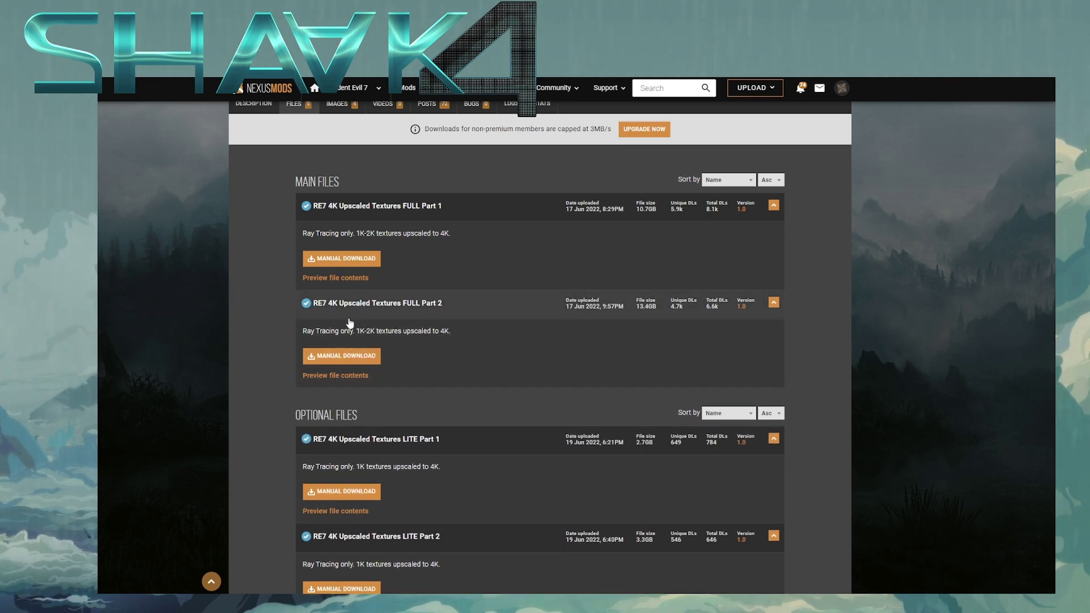
{"action": "scroll", "coordinate": [280, 266], "scroll_direction": "down", "scroll_amount": 4}
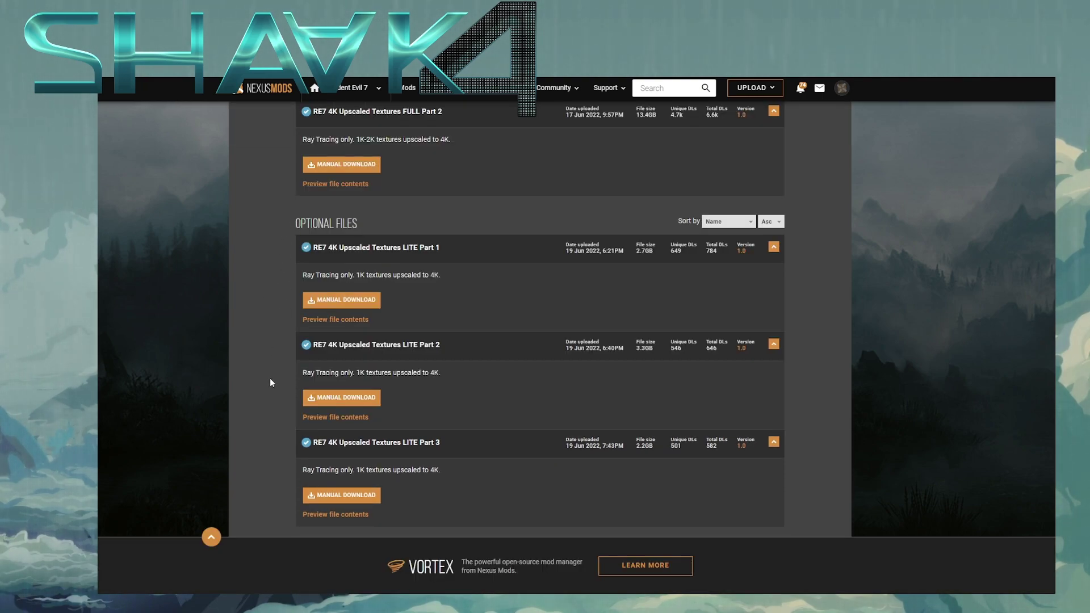
{"action": "scroll", "coordinate": [277, 448], "scroll_direction": "up", "scroll_amount": 7}
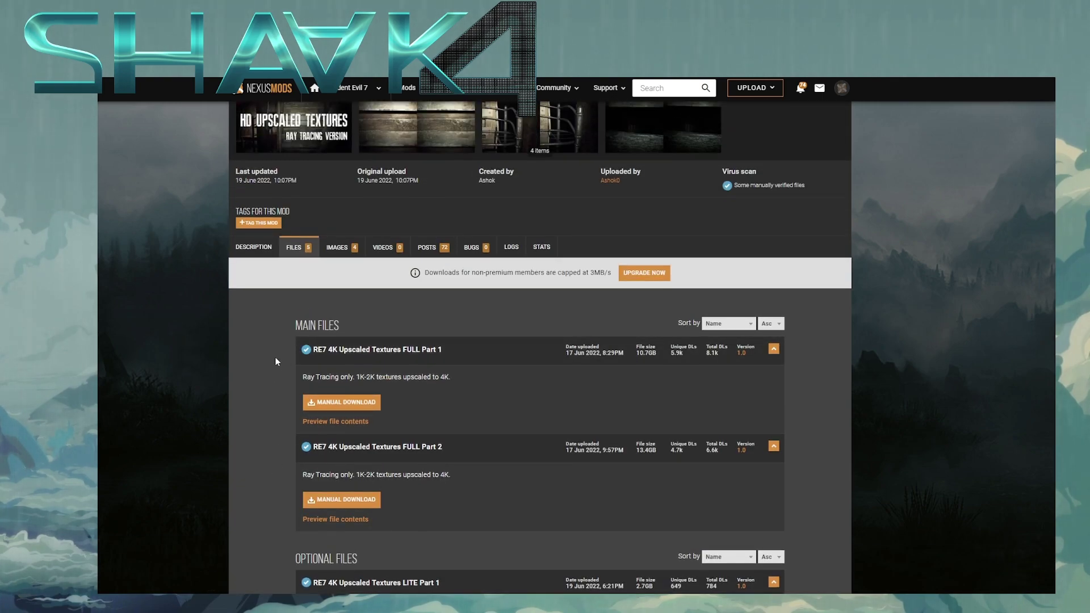
{"action": "scroll", "coordinate": [275, 349], "scroll_direction": "down", "scroll_amount": 1}
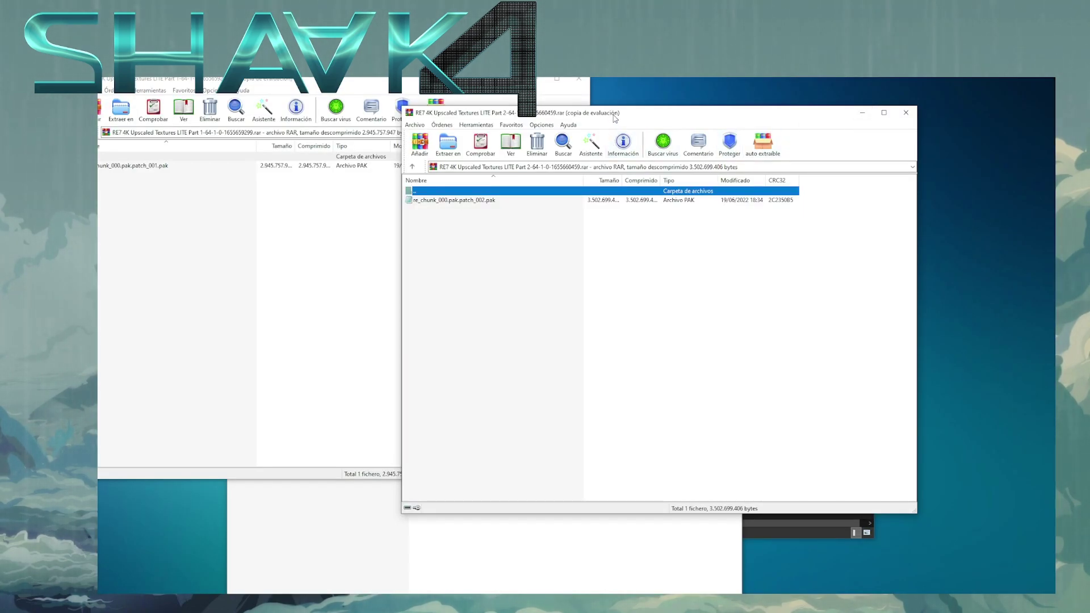
Step: Arrange the three RE7 4K Upscaled Textures LITE archive windows so each one's PAK file can be reached
{"action": "left_click_drag", "start_coordinate": [470, 230], "coordinate": [447, 228]}
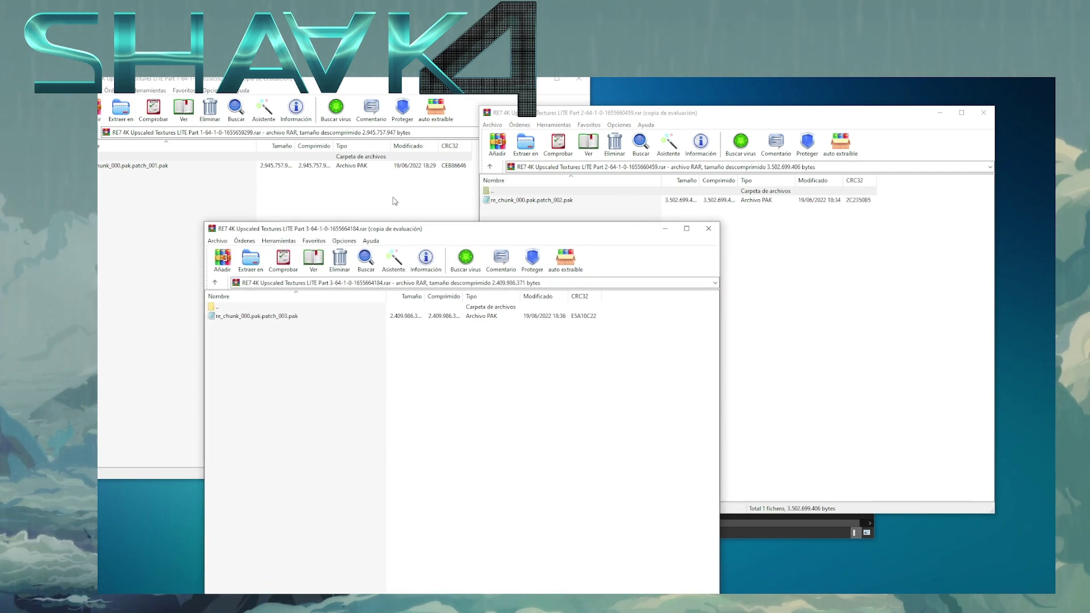
{"action": "left_click_drag", "start_coordinate": [511, 229], "coordinate": [757, 224]}
{"action": "left_click", "coordinate": [171, 80]}
{"action": "left_click_drag", "start_coordinate": [170, 80], "coordinate": [548, 18]}
{"action": "left_click", "coordinate": [979, 341]}
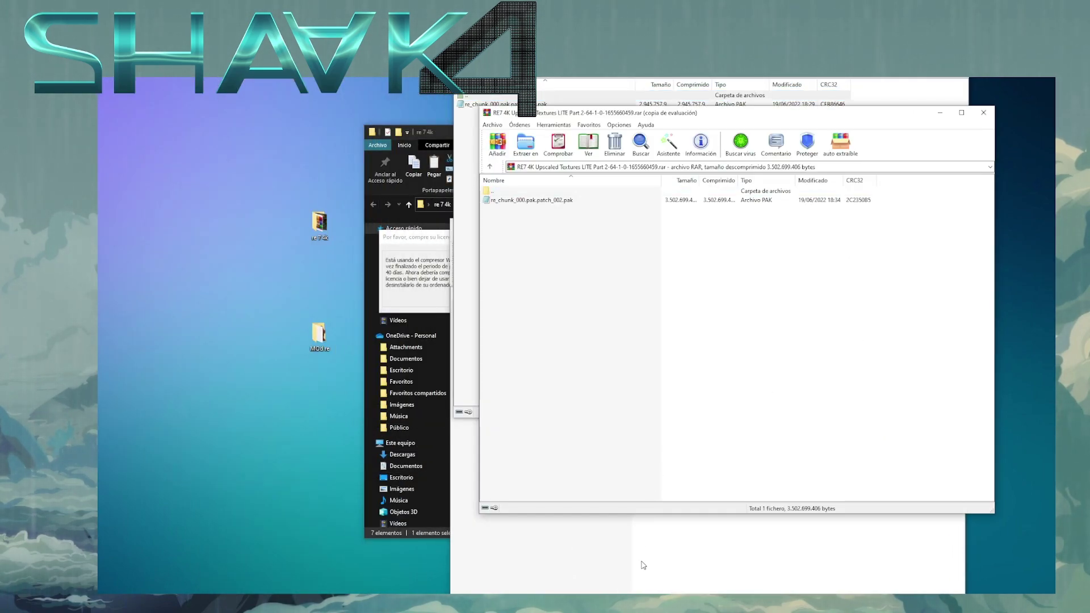
Step: Switch to Steam and browse the local files of Resident Evil 7 Biohazard from its properties
{"action": "left_click", "coordinate": [670, 590]}
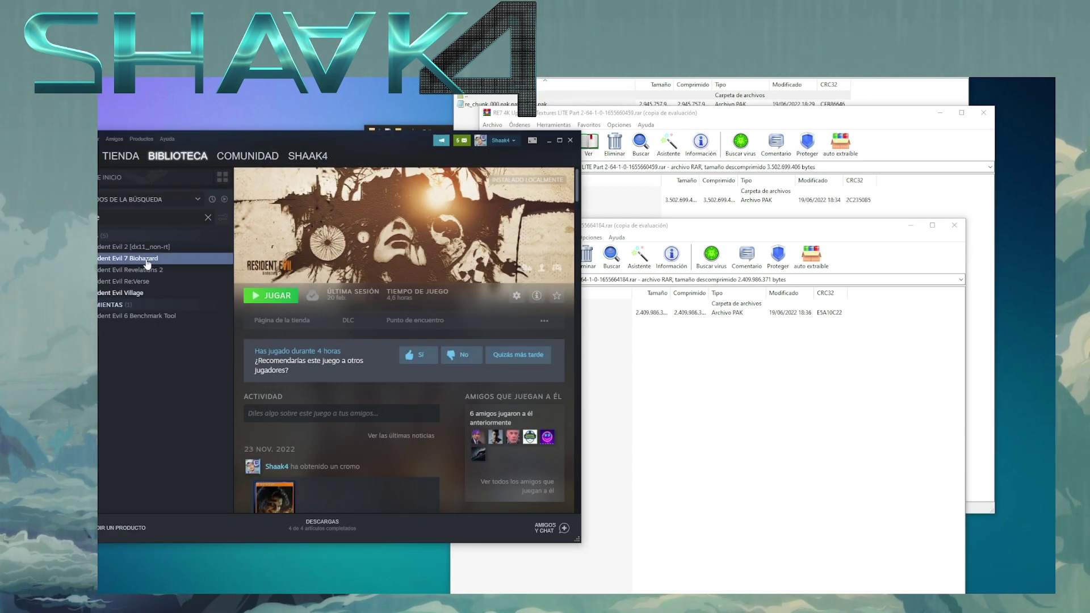
{"action": "right_click", "coordinate": [138, 260]}
{"action": "left_click", "coordinate": [155, 335]}
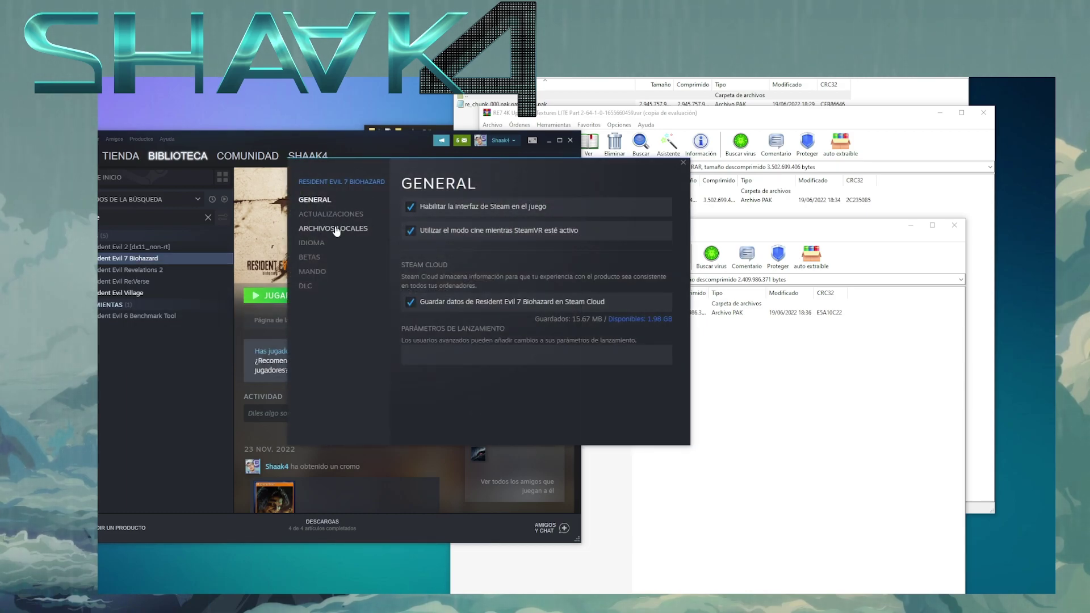
{"action": "left_click", "coordinate": [335, 229]}
{"action": "left_click", "coordinate": [599, 214]}
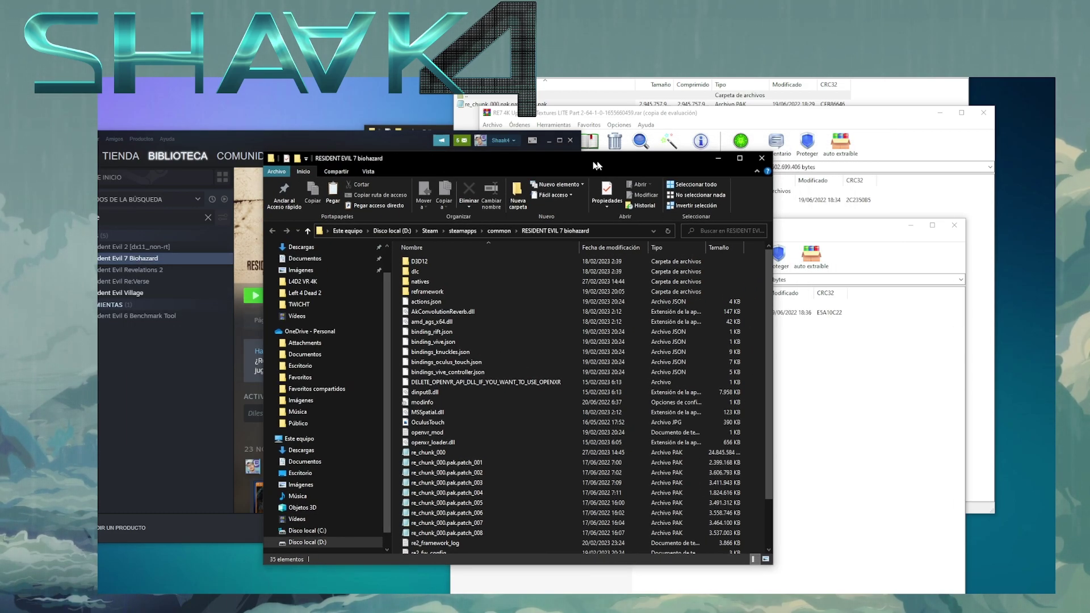
Step: Place the RESIDENT EVIL 7 biohazard folder beside the archive windows, close the game properties, and bring its re_chunk_000 PAK files into view
{"action": "left_click_drag", "start_coordinate": [675, 120], "coordinate": [364, 156]}
{"action": "left_click", "coordinate": [682, 165]}
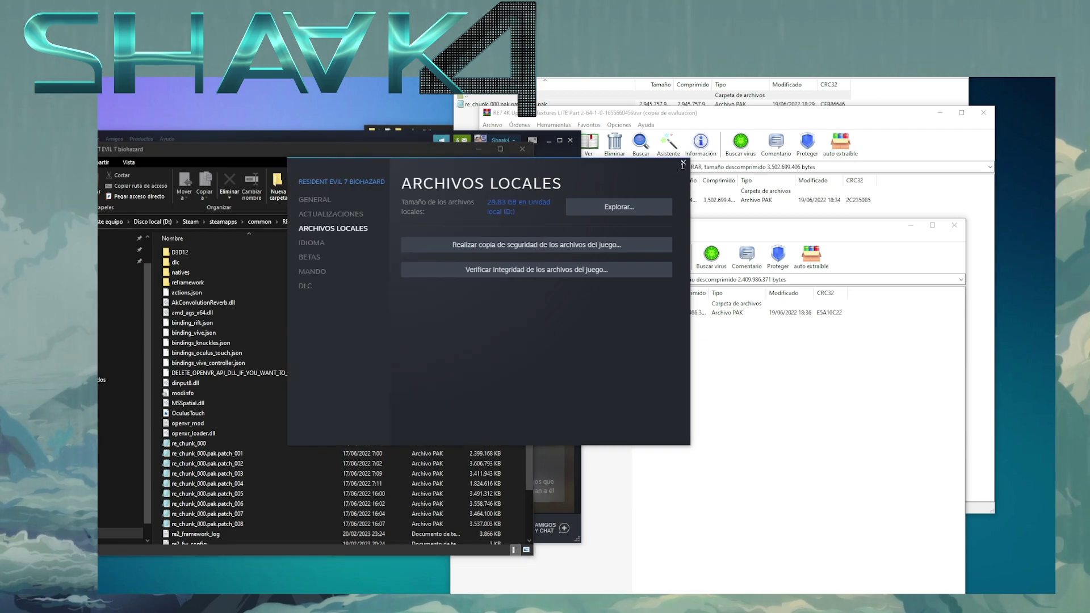
{"action": "left_click_drag", "start_coordinate": [268, 155], "coordinate": [283, 135]}
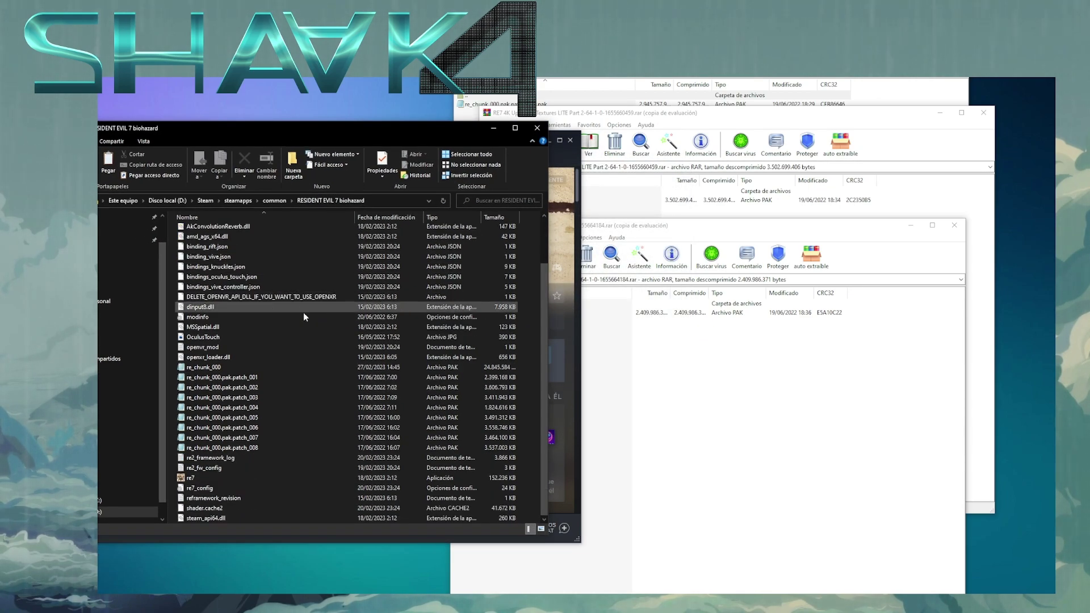
{"action": "scroll", "coordinate": [249, 351], "scroll_direction": "down", "scroll_amount": 2}
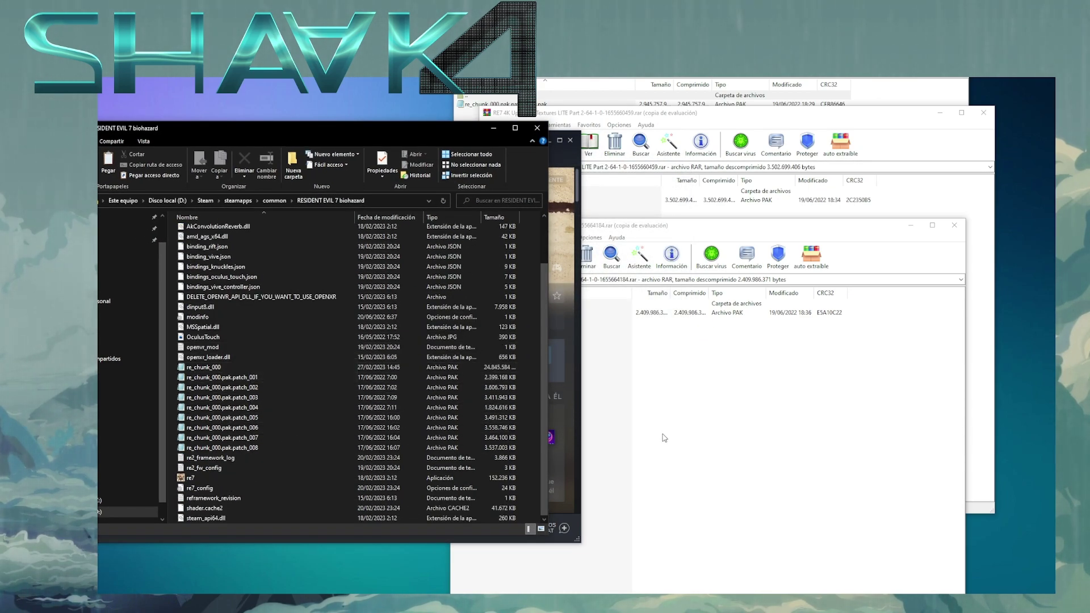
Step: Select the re_chunk_000.pak.patch_003, patch_002 and patch_001 files in the LITE archives and compare them with the game folder's PAK files
{"action": "left_click", "coordinate": [616, 440]}
{"action": "left_click", "coordinate": [486, 314]}
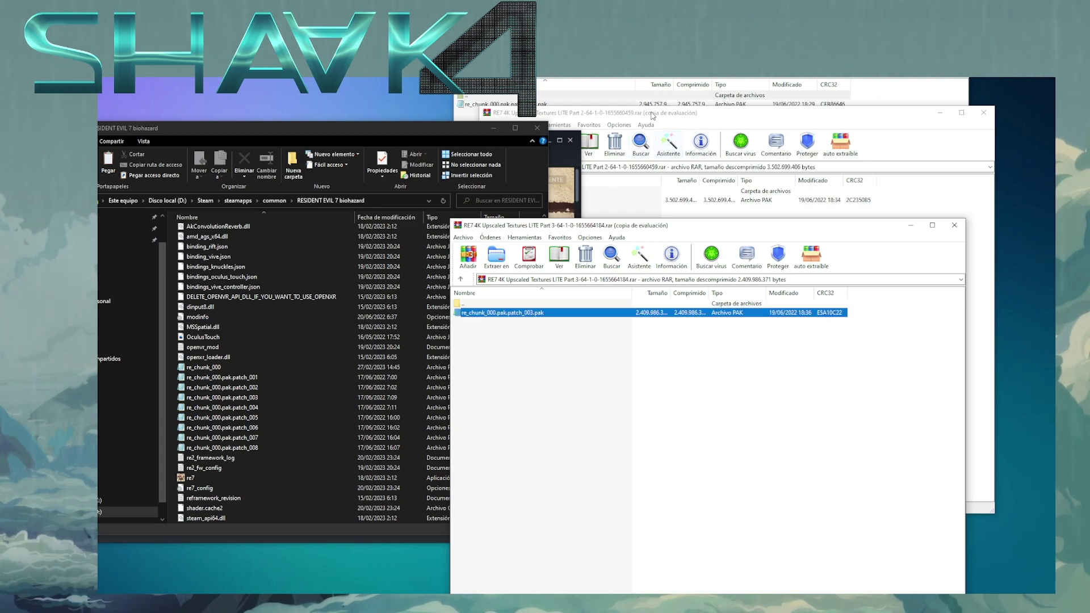
{"action": "left_click", "coordinate": [654, 116]}
{"action": "left_click", "coordinate": [562, 201]}
{"action": "left_click", "coordinate": [580, 96]}
{"action": "left_click", "coordinate": [579, 104]}
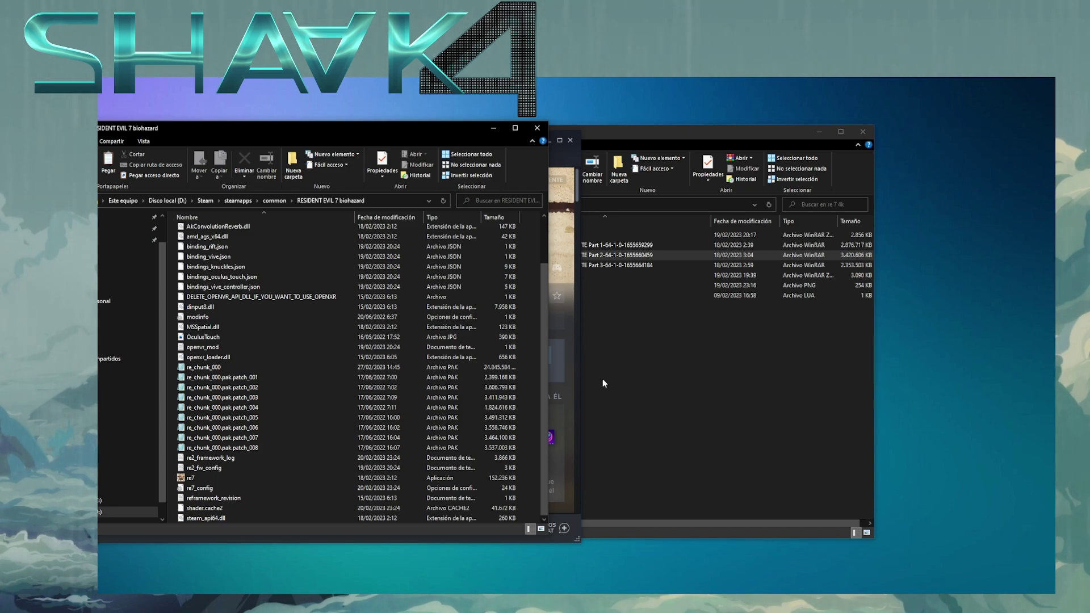
{"action": "scroll", "coordinate": [340, 386], "scroll_direction": "up", "scroll_amount": 3}
{"action": "scroll", "coordinate": [506, 313], "scroll_direction": "down", "scroll_amount": 3}
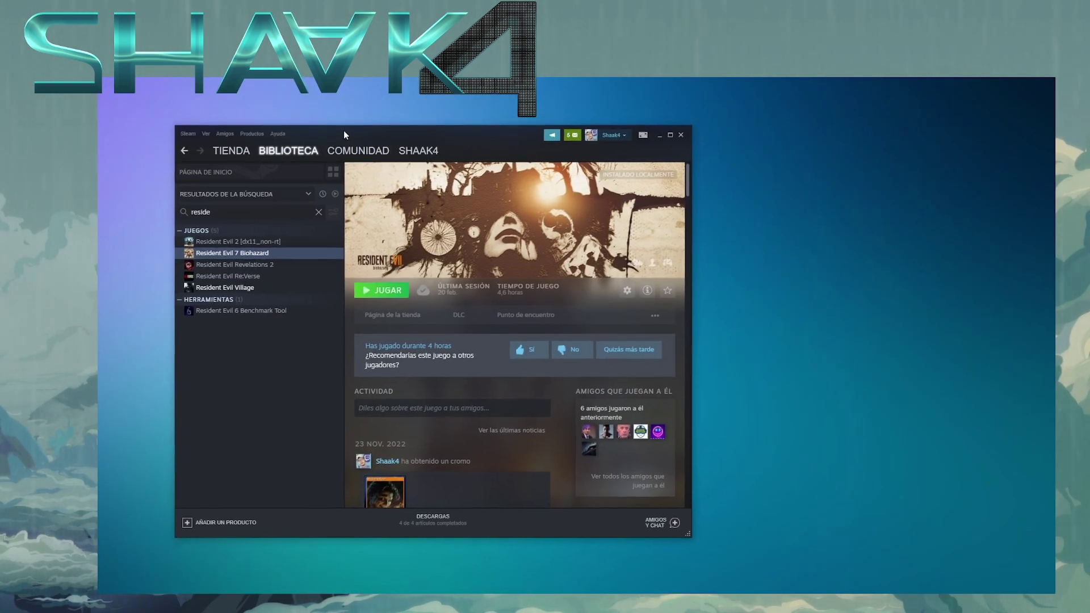
Step: Go through the sections listed in the REFramework menu inside the running Resident Evil 7 game, ending at VR
{"action": "mouse_move", "coordinate": [341, 152]}
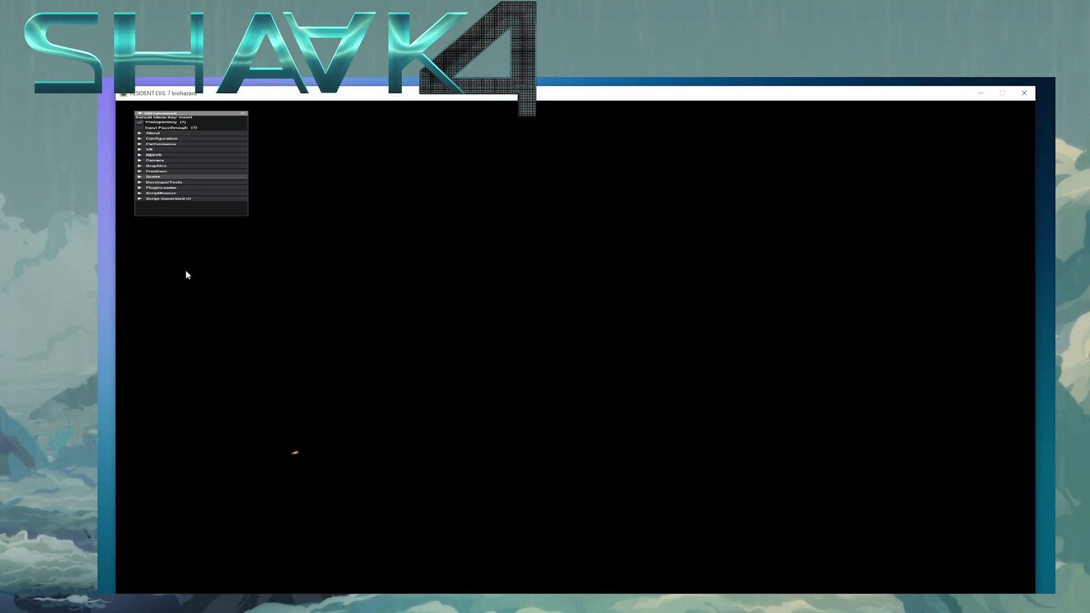
{"action": "key", "text": "Up"}
{"action": "key", "text": "Up"}
{"action": "key", "text": "Up"}
{"action": "key", "text": "Up"}
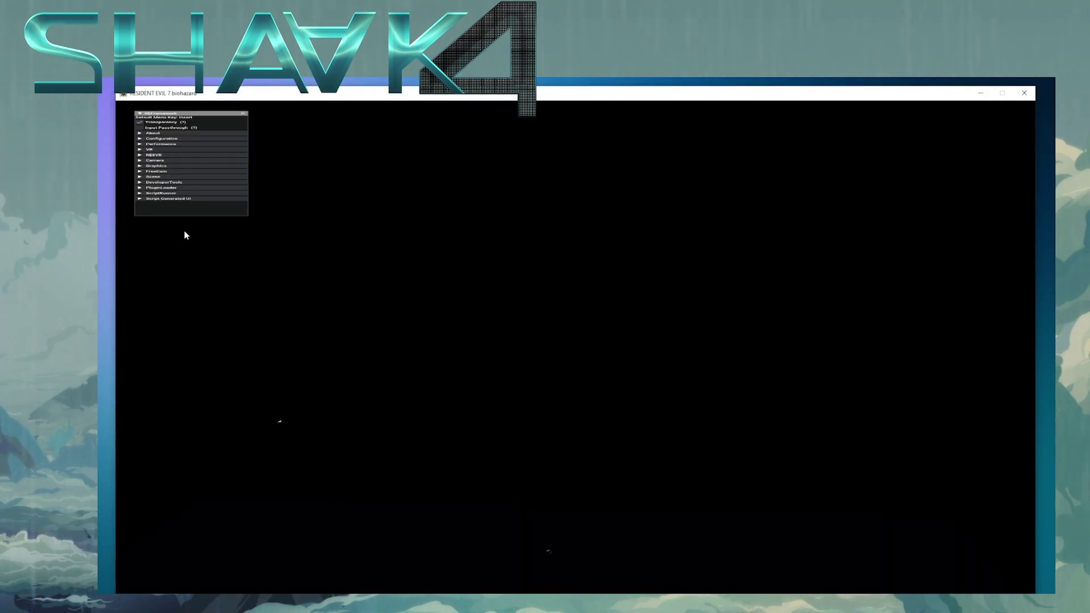
{"action": "key", "text": "Up"}
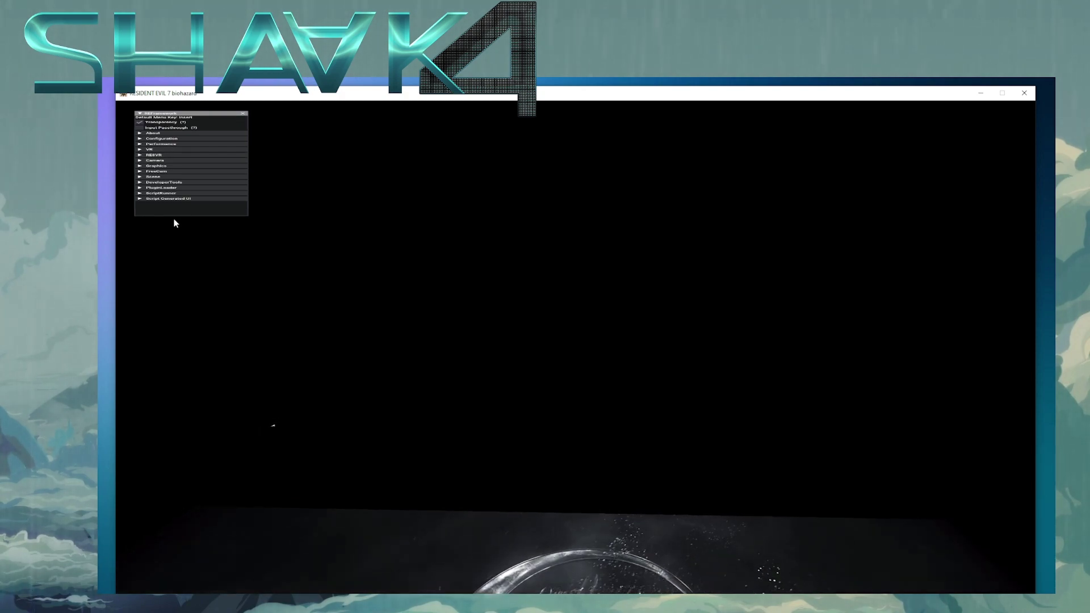
{"action": "key", "text": "Down"}
{"action": "key", "text": "Down"}
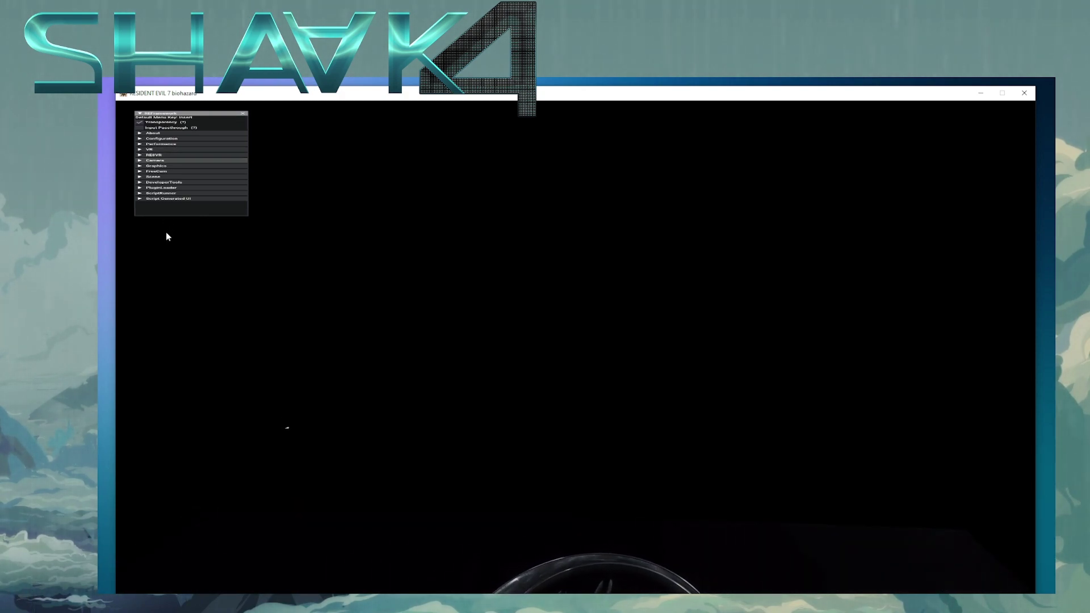
{"action": "key", "text": "Down"}
{"action": "key", "text": "Up"}
{"action": "key", "text": "Up"}
{"action": "key", "text": "Down"}
{"action": "key", "text": "Down"}
{"action": "key", "text": "Up"}
{"action": "key", "text": "Up"}
{"action": "key", "text": "Up"}
{"action": "key", "text": "Up"}
{"action": "key", "text": "Up"}
{"action": "key", "text": "Up"}
{"action": "key", "text": "Down"}
{"action": "key", "text": "Down"}
{"action": "key", "text": "Up"}
{"action": "key", "text": "Down"}
{"action": "key", "text": "Down"}
{"action": "key", "text": "Down"}
{"action": "key", "text": "Down"}
{"action": "key", "text": "Up"}
{"action": "key", "text": "Down"}
{"action": "key", "text": "Down"}
{"action": "key", "text": "Down"}
{"action": "key", "text": "Up"}
{"action": "key", "text": "Up"}
{"action": "key", "text": "Up"}
{"action": "key", "text": "Down"}
{"action": "key", "text": "Down"}
{"action": "key", "text": "Up"}
{"action": "key", "text": "Up"}
{"action": "key", "text": "Up"}
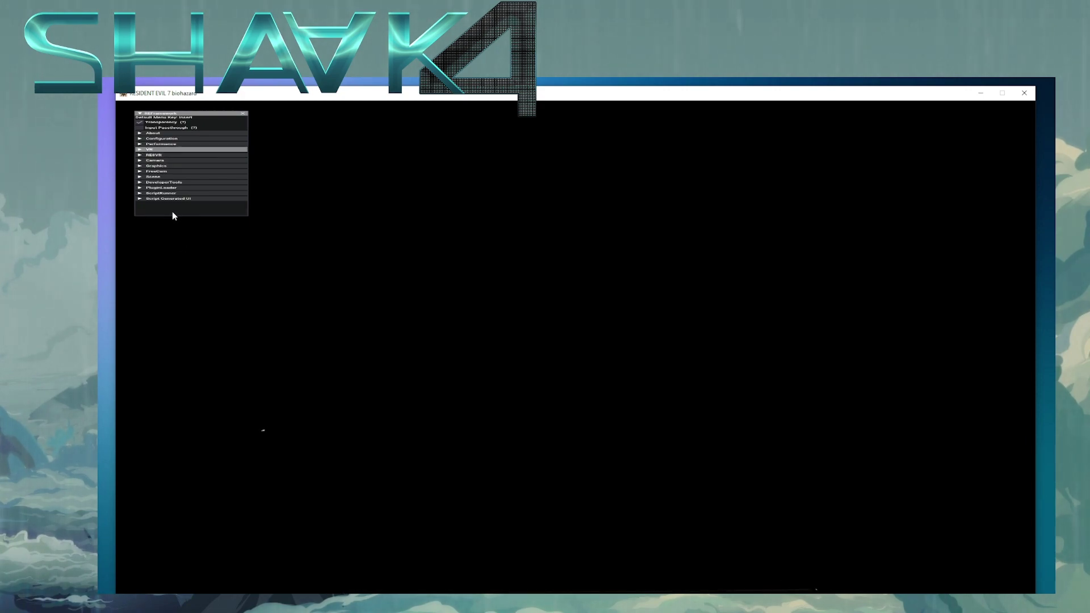
Step: Expand the VR section of the REFramework menu and examine its runtime, resolution and rendering options
{"action": "key", "text": "Right"}
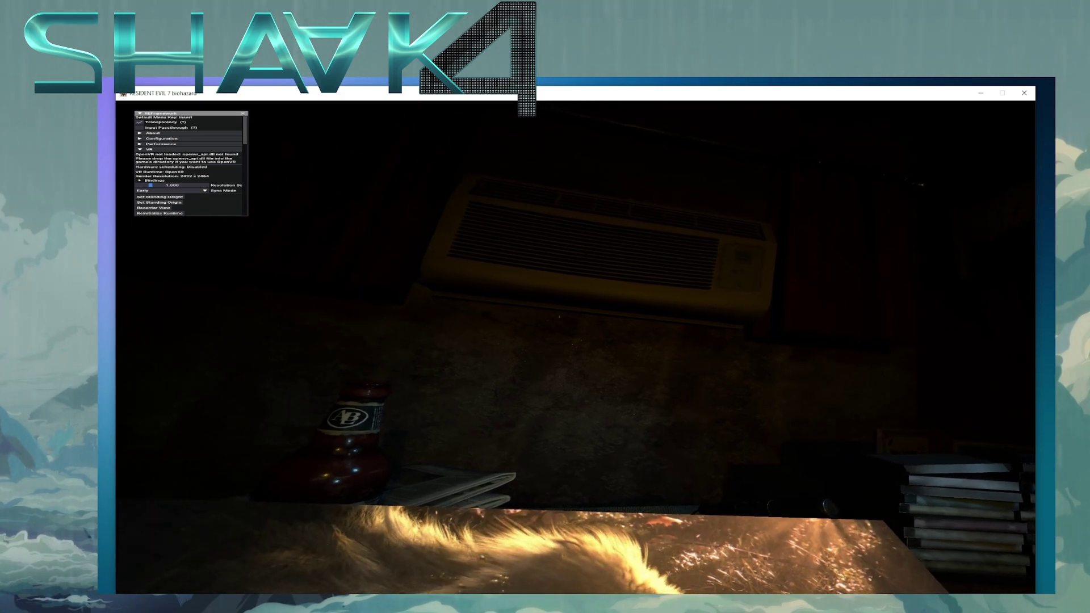
{"action": "key", "text": "super"}
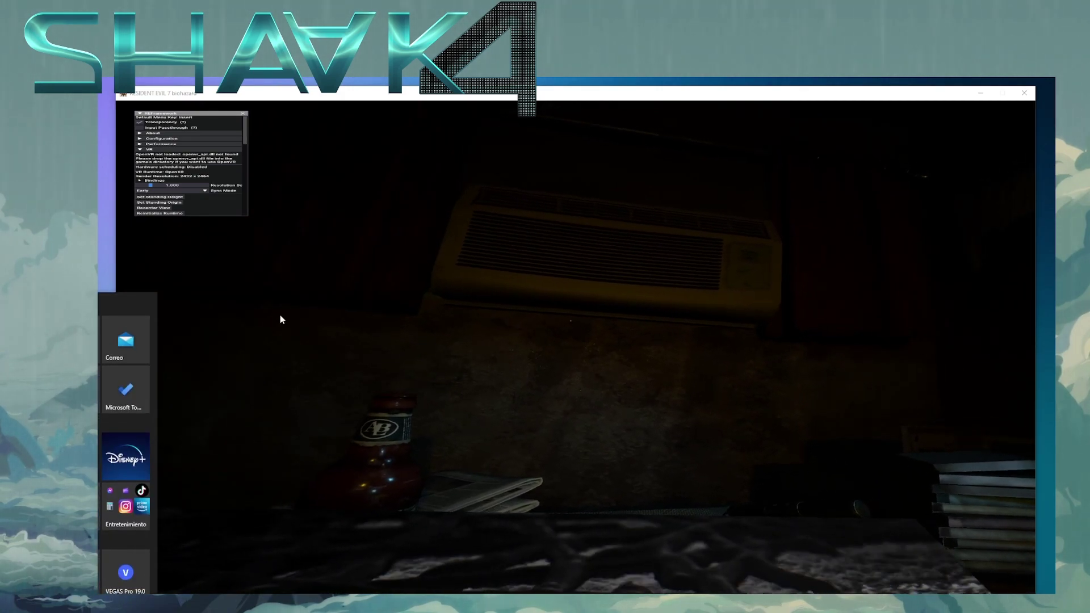
{"action": "left_click", "coordinate": [280, 315]}
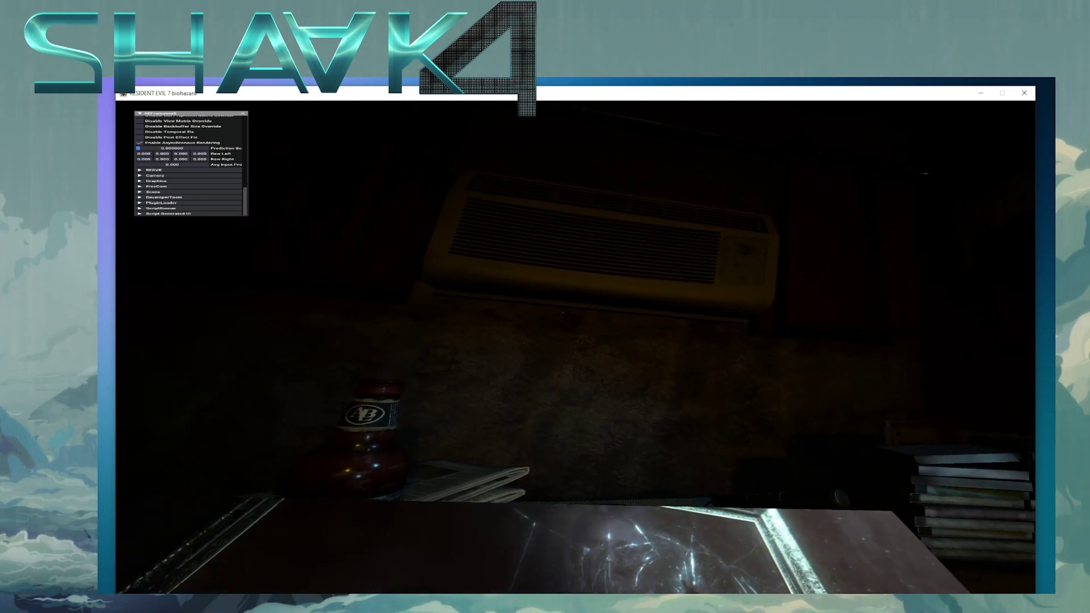
{"action": "key", "text": "super"}
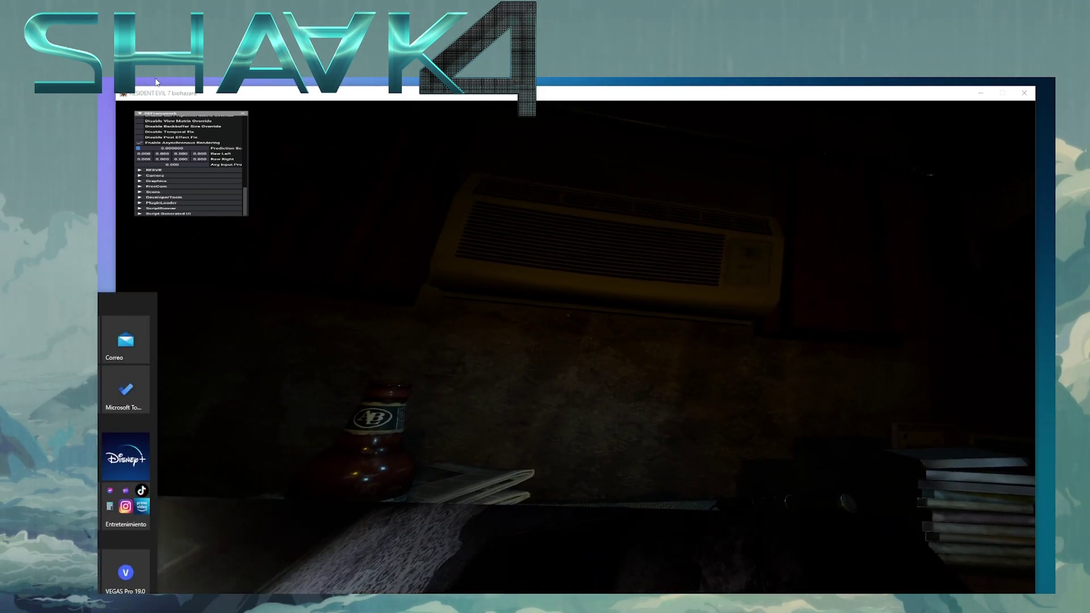
{"action": "left_click", "coordinate": [164, 96]}
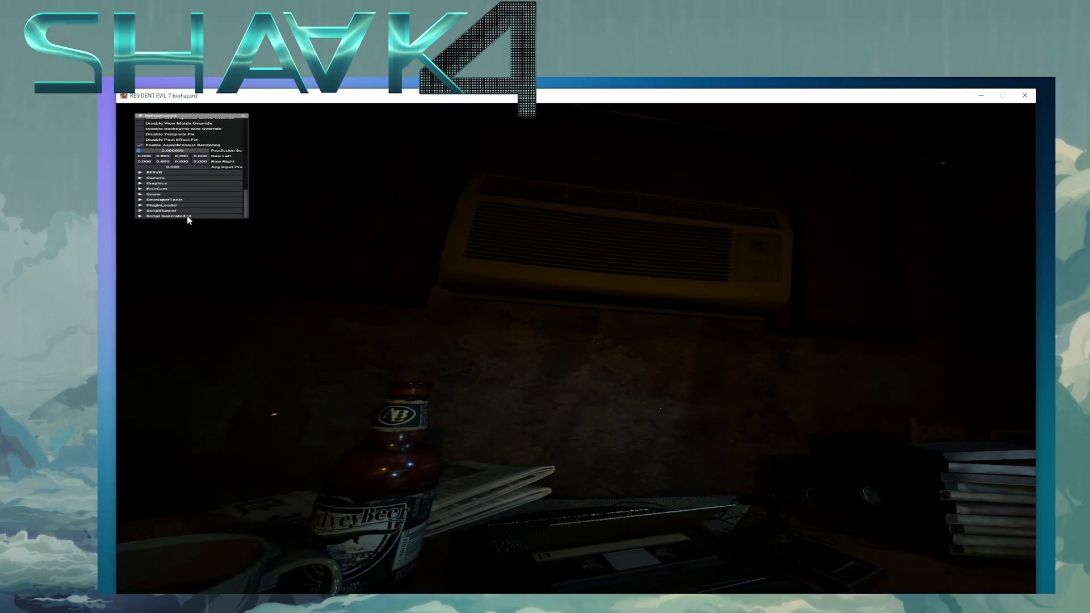
Step: Collapse the VR section and expand the RE8VR section to examine its options for hiding the body and arms
{"action": "scroll", "coordinate": [183, 194], "scroll_direction": "up", "scroll_amount": 5}
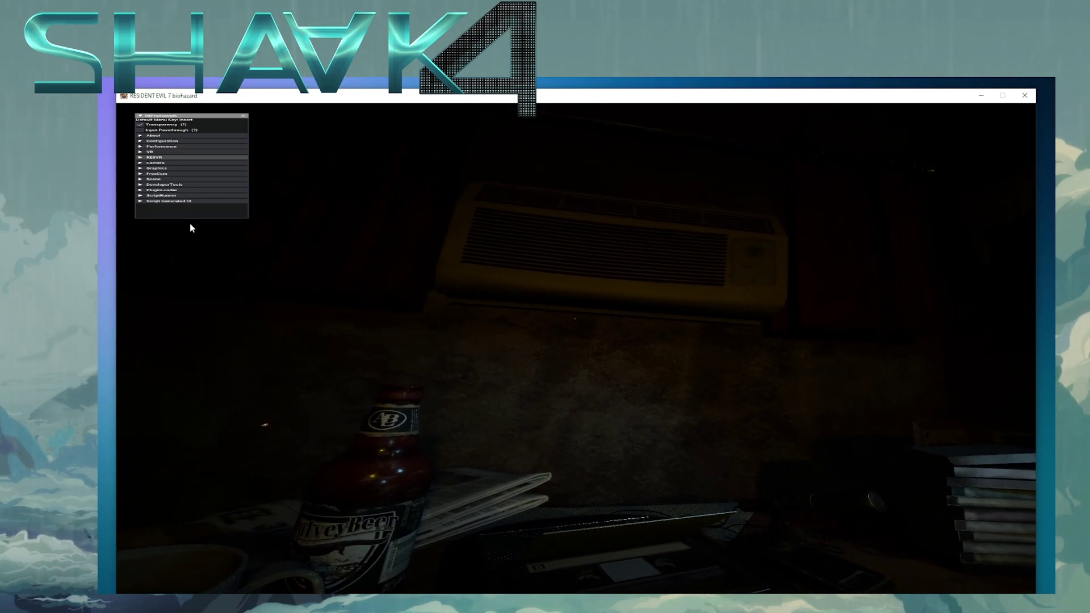
{"action": "key", "text": "Right"}
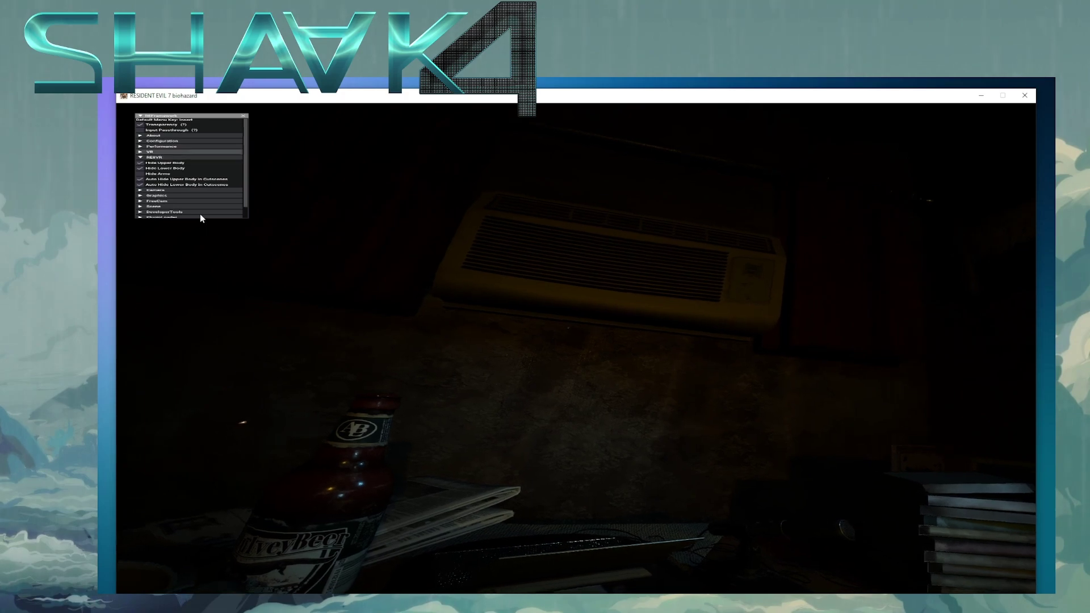
{"action": "scroll", "coordinate": [192, 213], "scroll_direction": "down", "scroll_amount": 1}
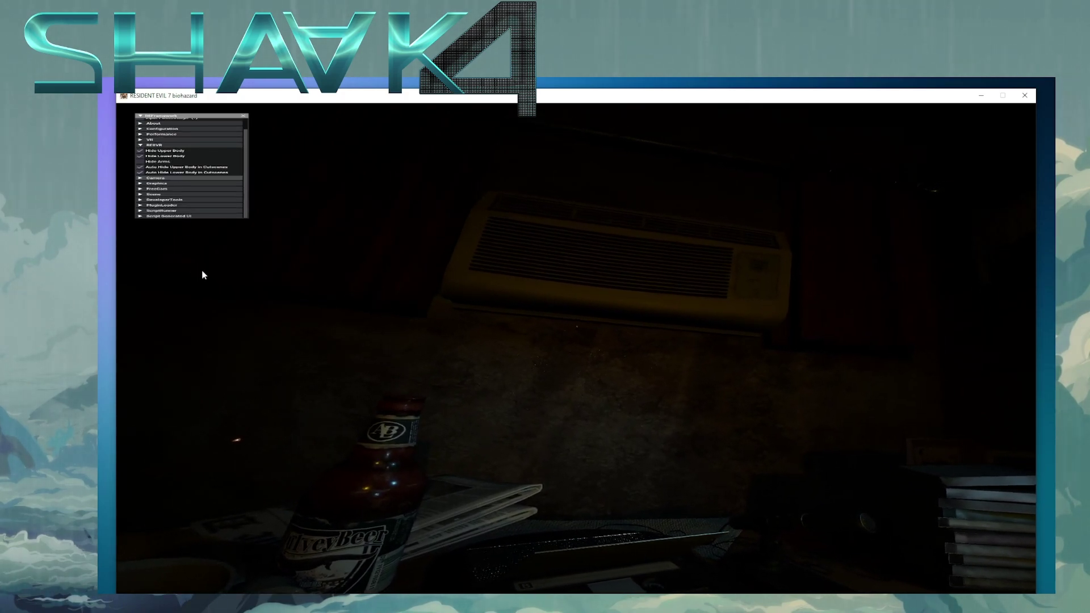